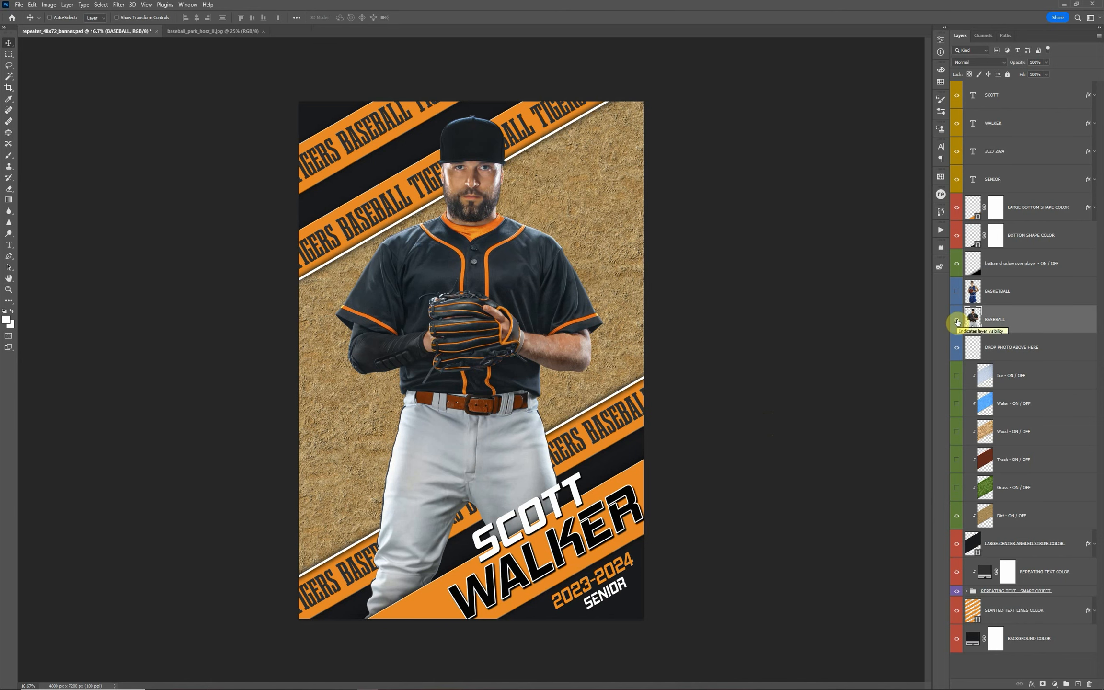
Hide the BASEBALL player layer and show the BASKETBALL player layer on the banner
click(957, 320)
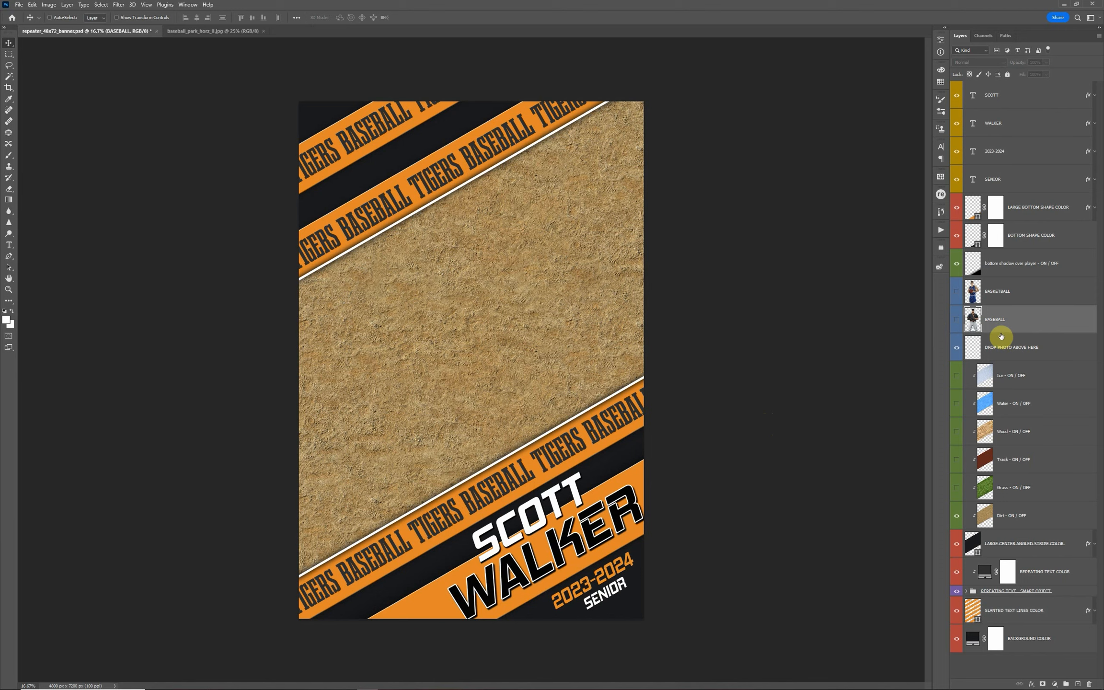
click(956, 293)
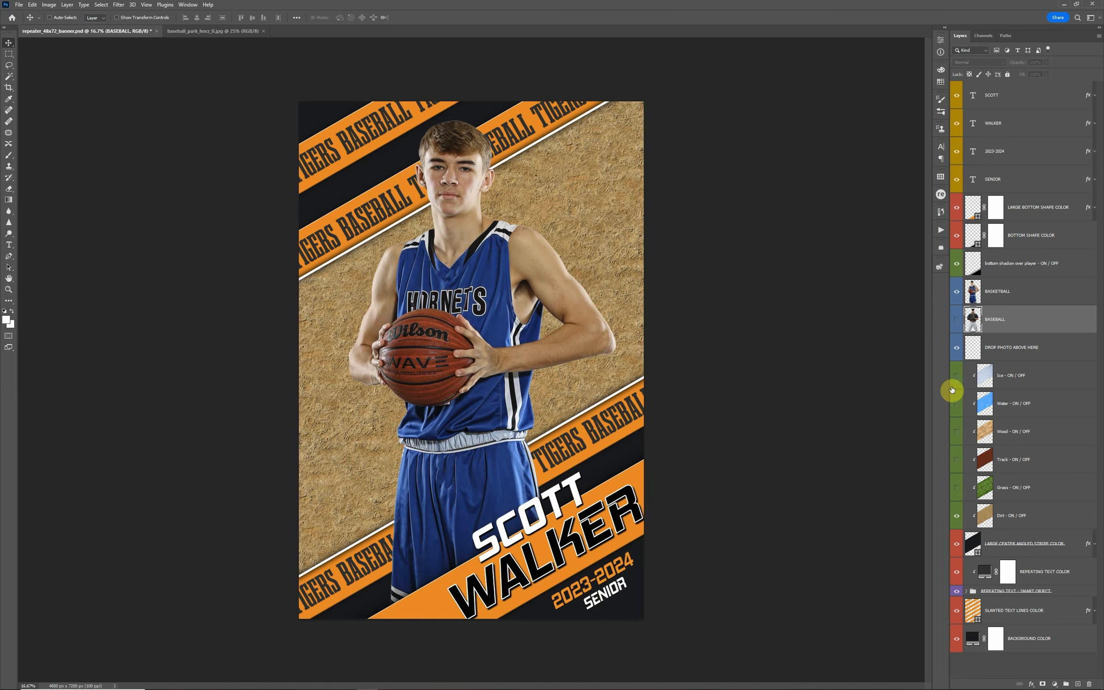
click(1050, 386)
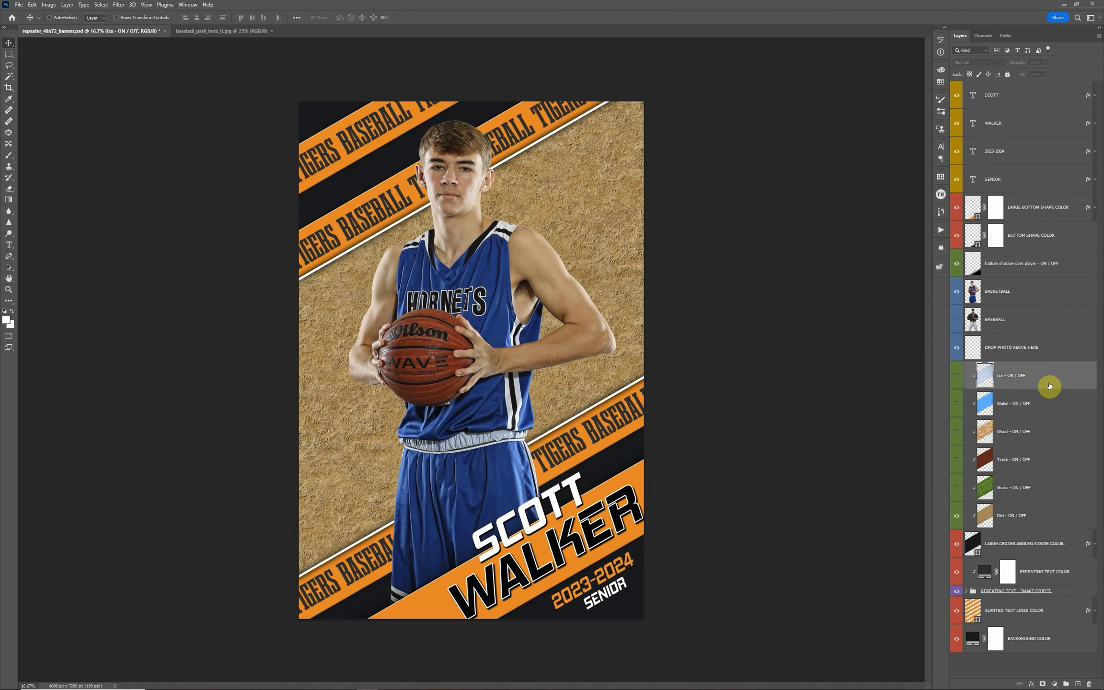
click(1040, 518)
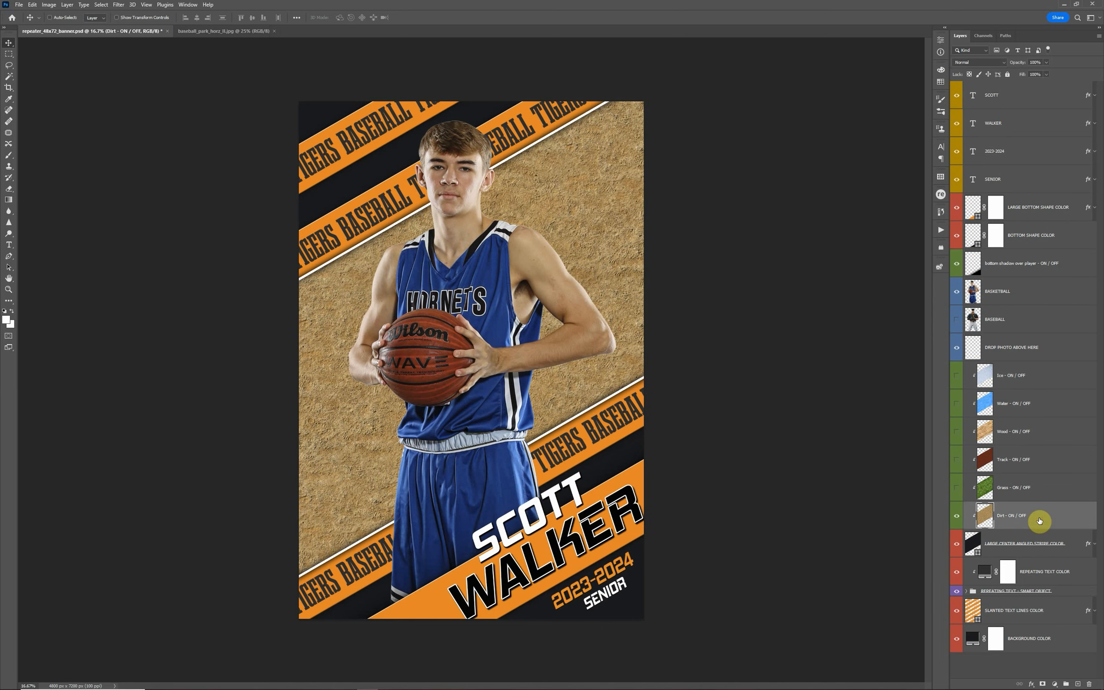
click(1041, 497)
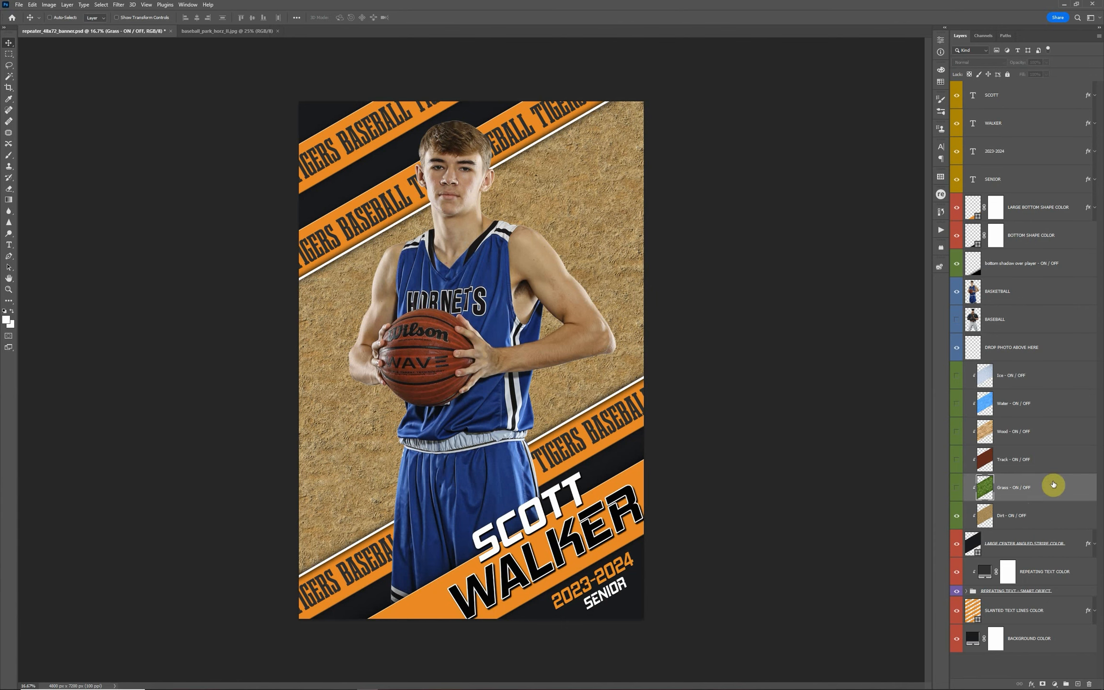
click(988, 464)
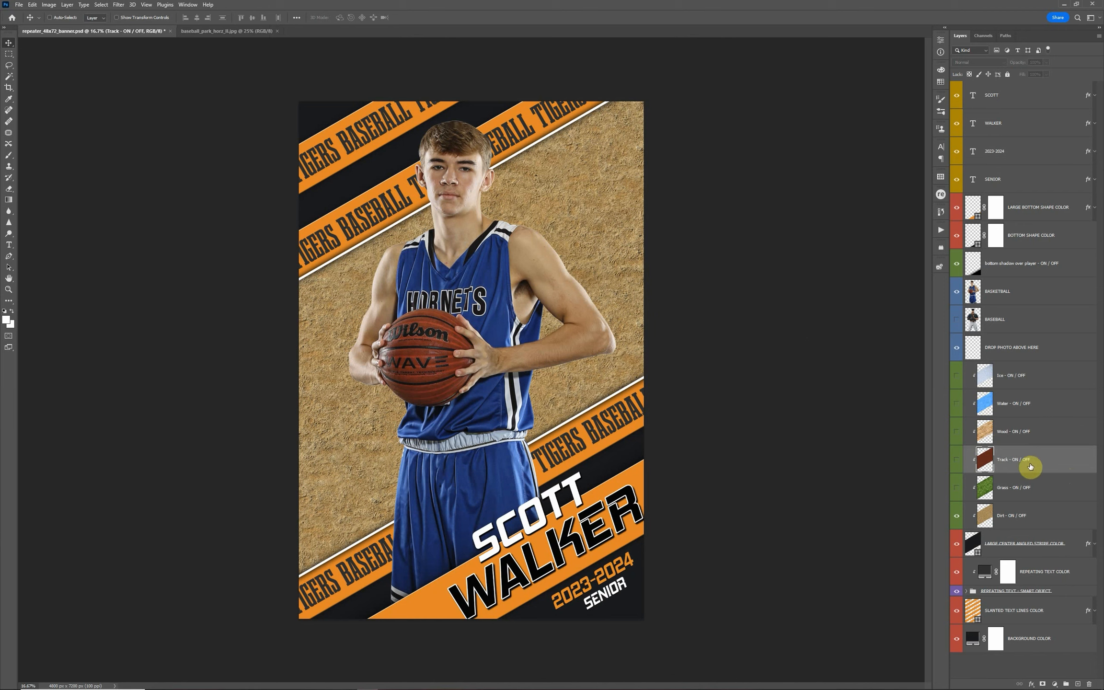
Preview the Grass, Track, Wood, Water and Ice textures with the basketball player hidden, ending with all six texture layers off
click(957, 294)
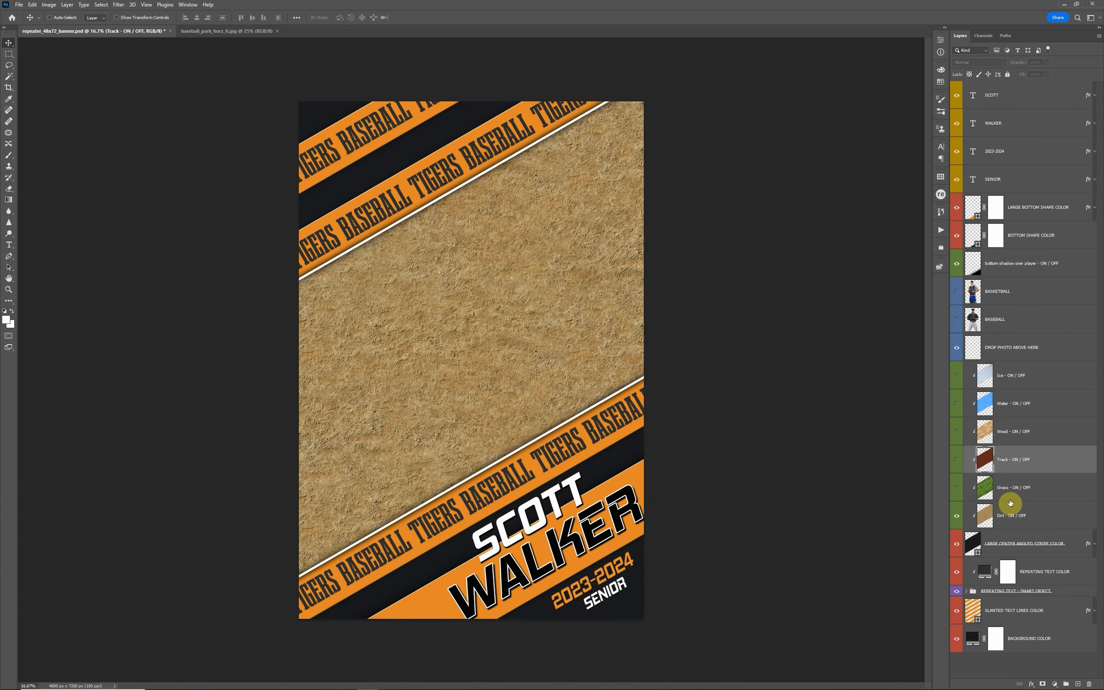
click(1052, 523)
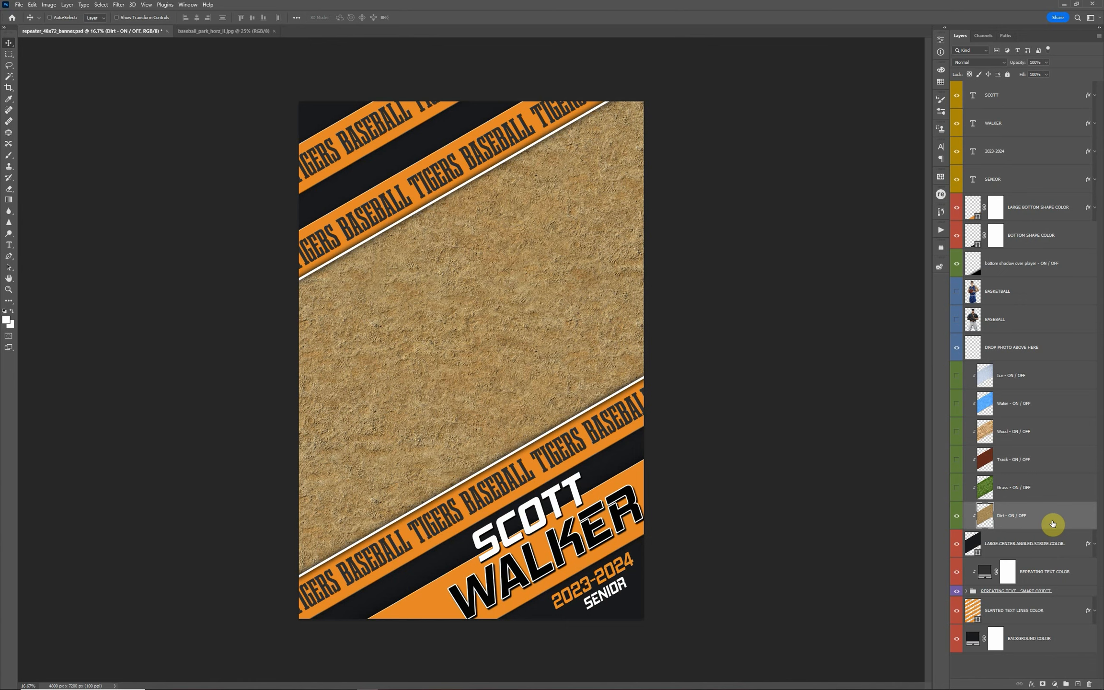
click(956, 489)
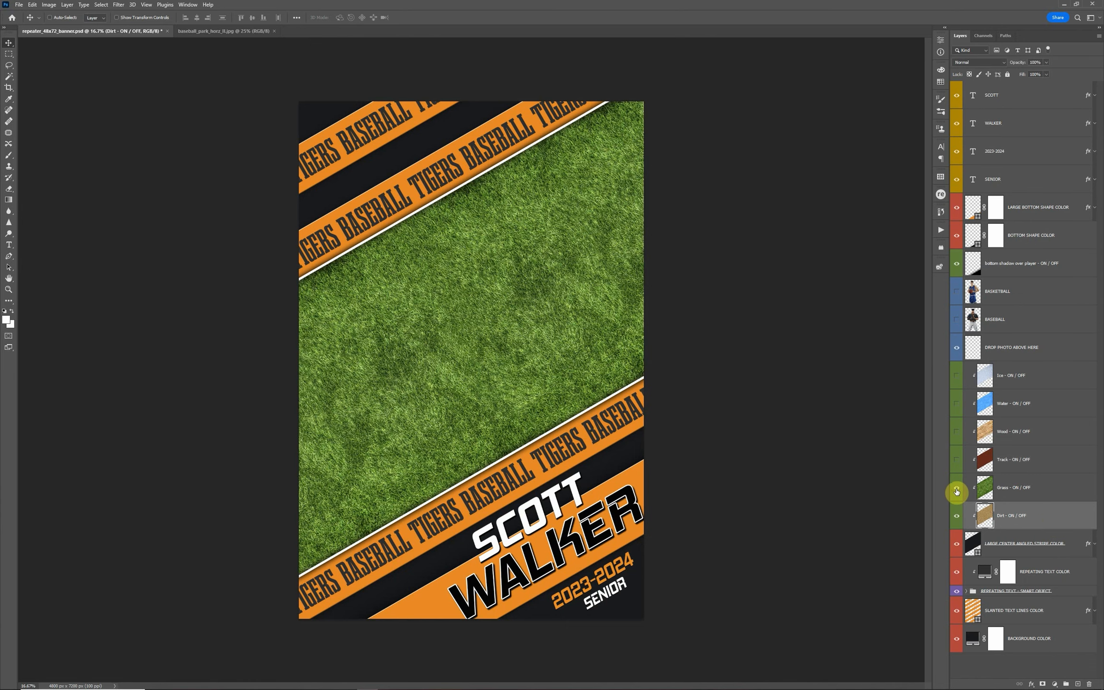
click(957, 461)
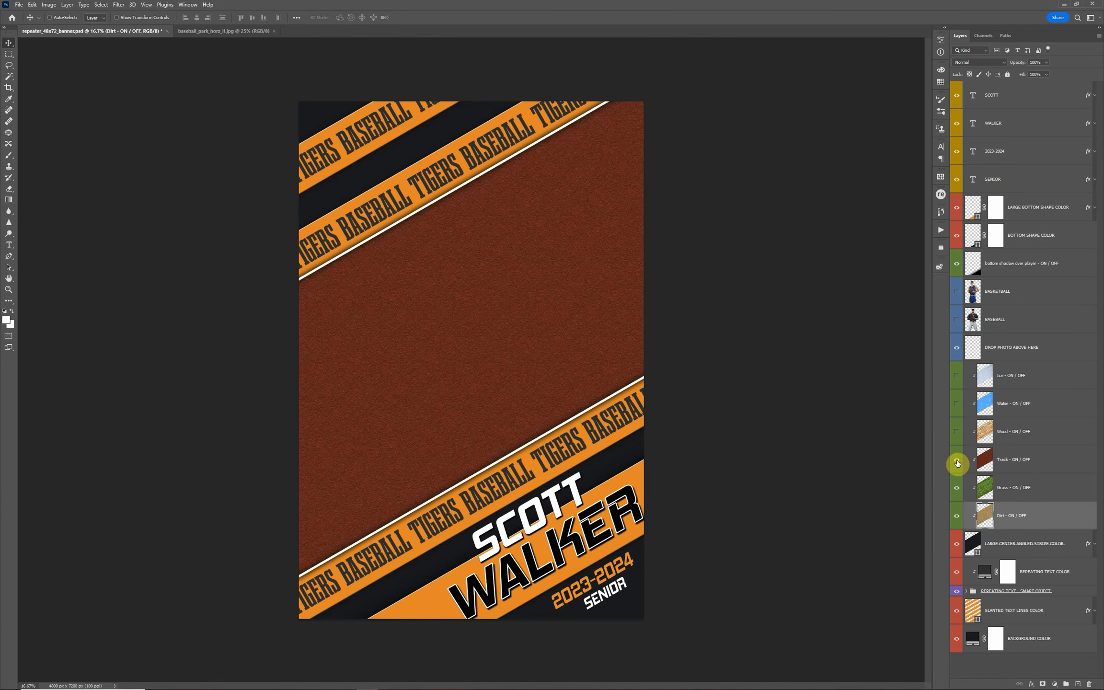
click(955, 435)
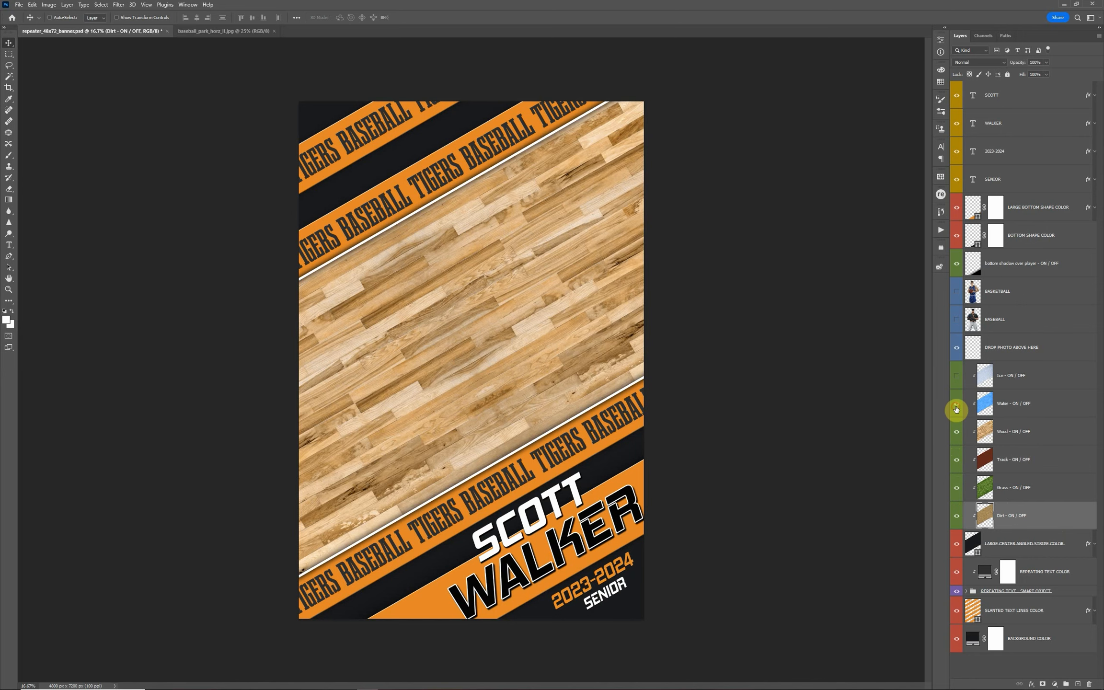
click(956, 408)
click(958, 380)
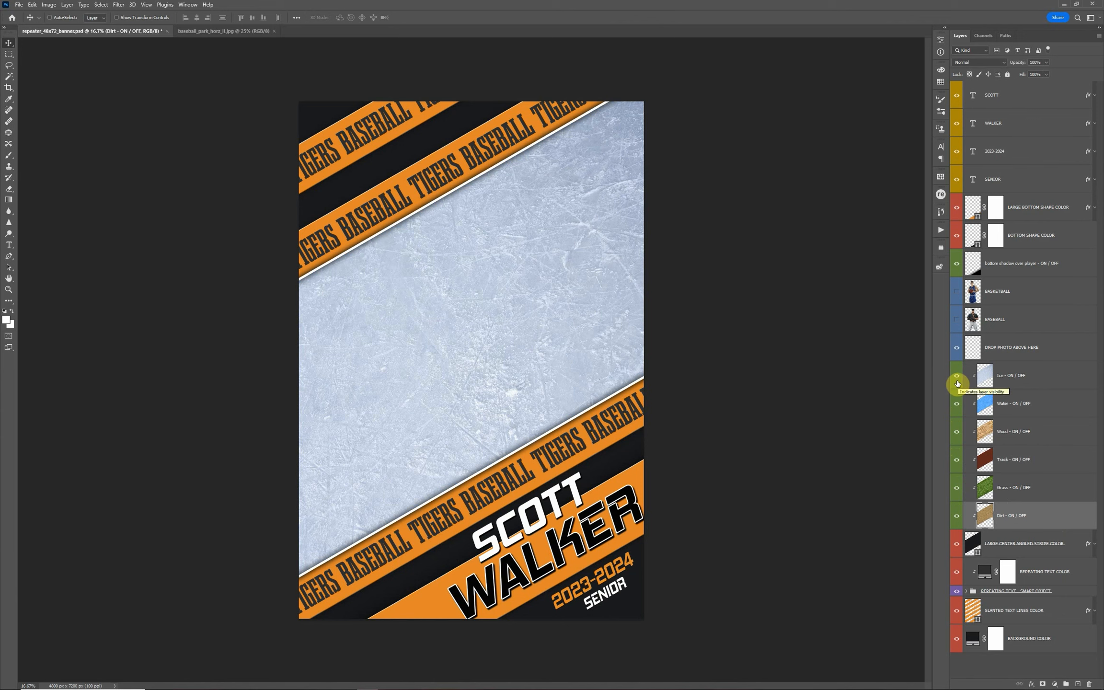
drag(957, 383, 956, 516)
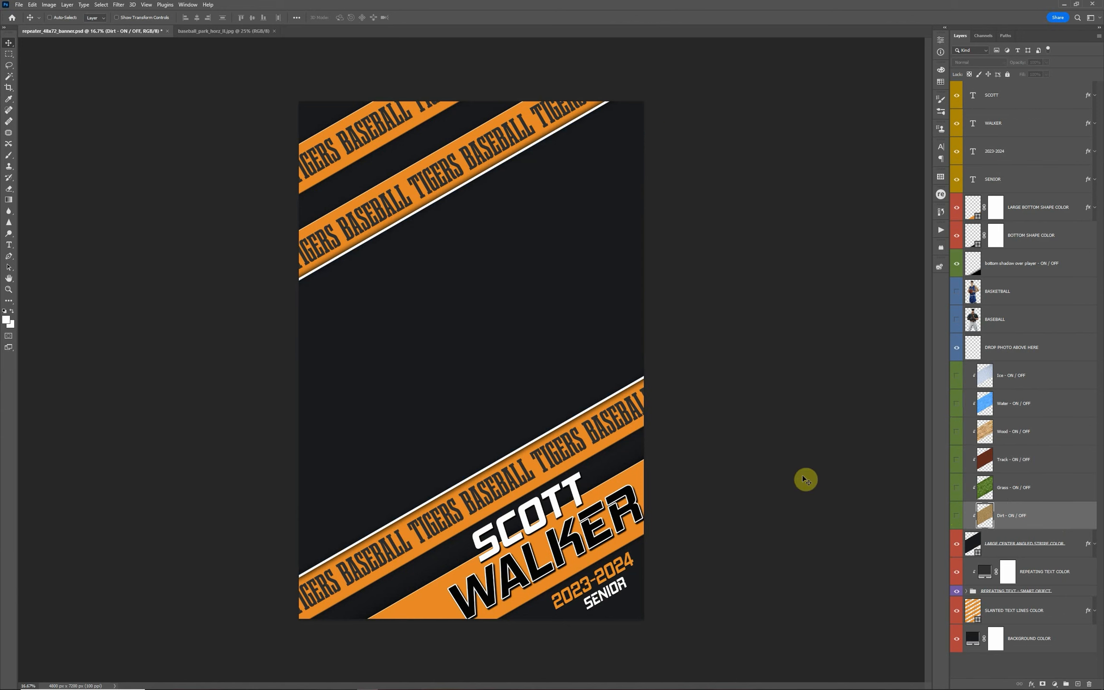
double_click(978, 555)
click(924, 567)
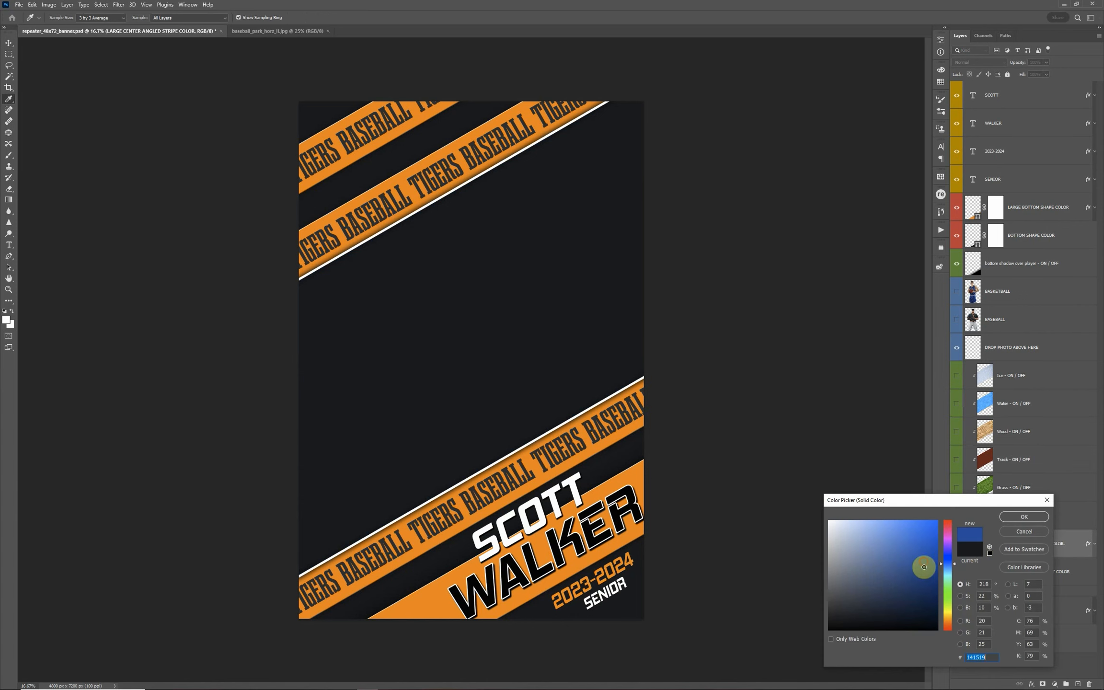
mouse_move(924, 567)
mouse_down()
mouse_move(945, 516)
mouse_move(862, 533)
mouse_move(797, 503)
mouse_up()
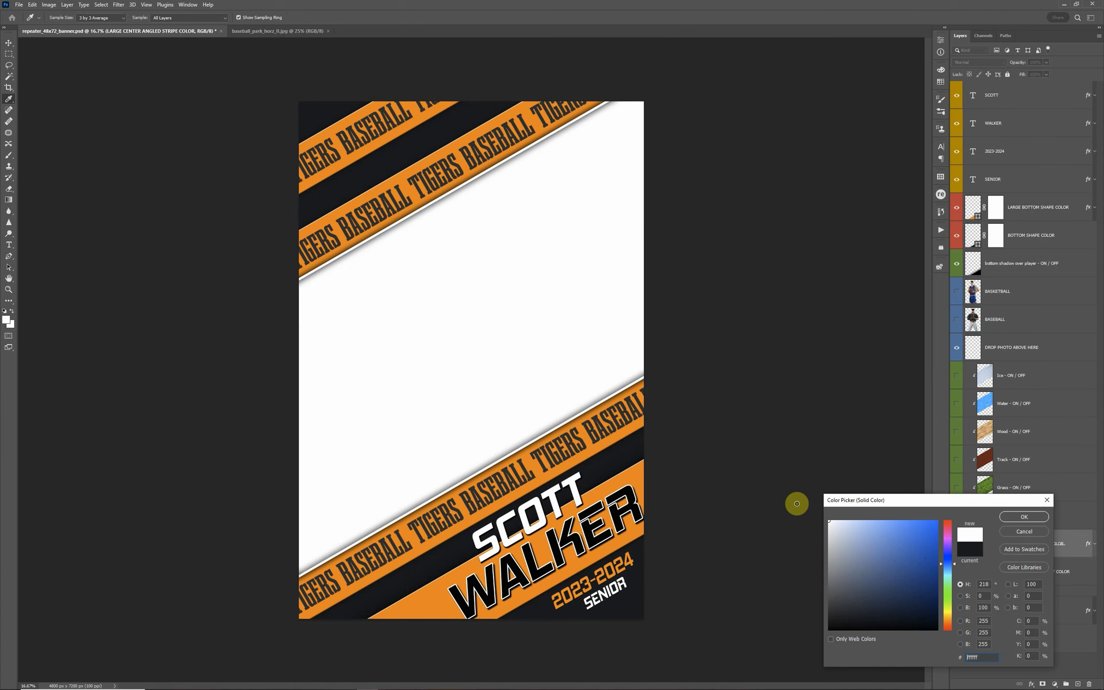
click(1025, 532)
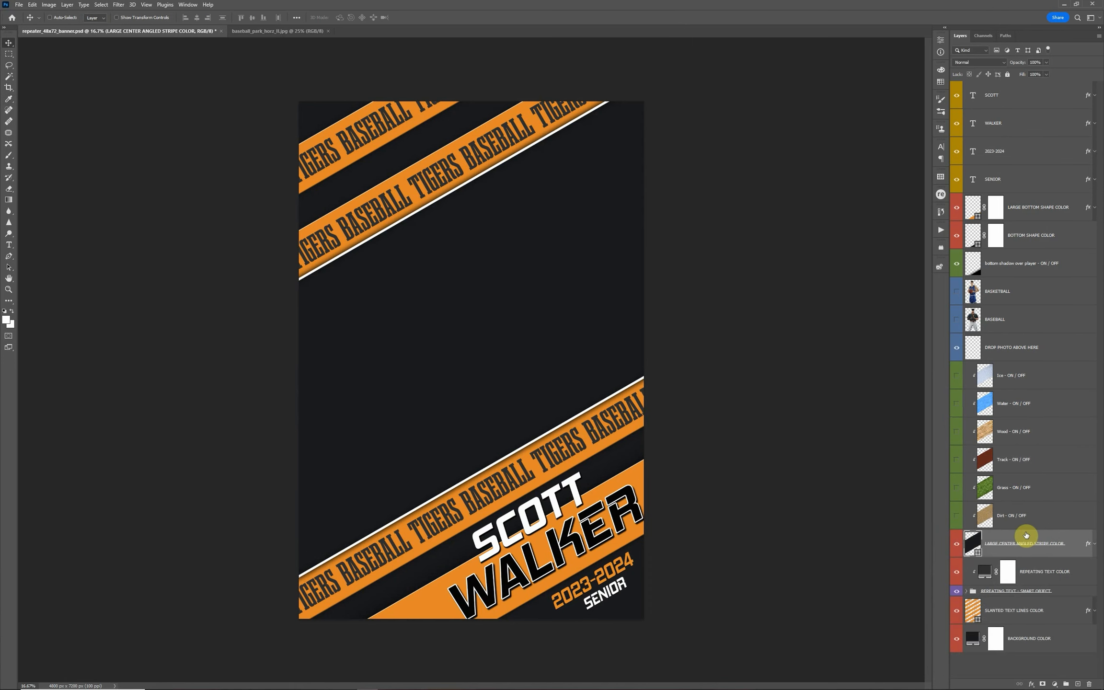
Show the Dirt texture and copy the baseball park photo from its own document into the banner directly above the Ice layer
click(957, 518)
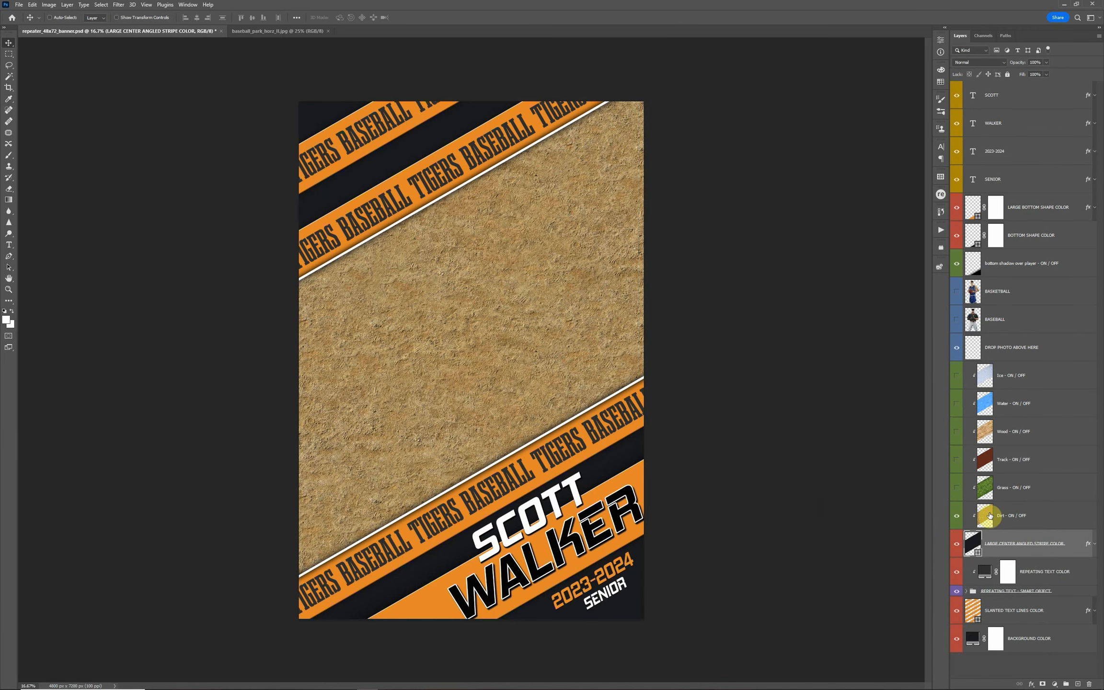
click(1041, 379)
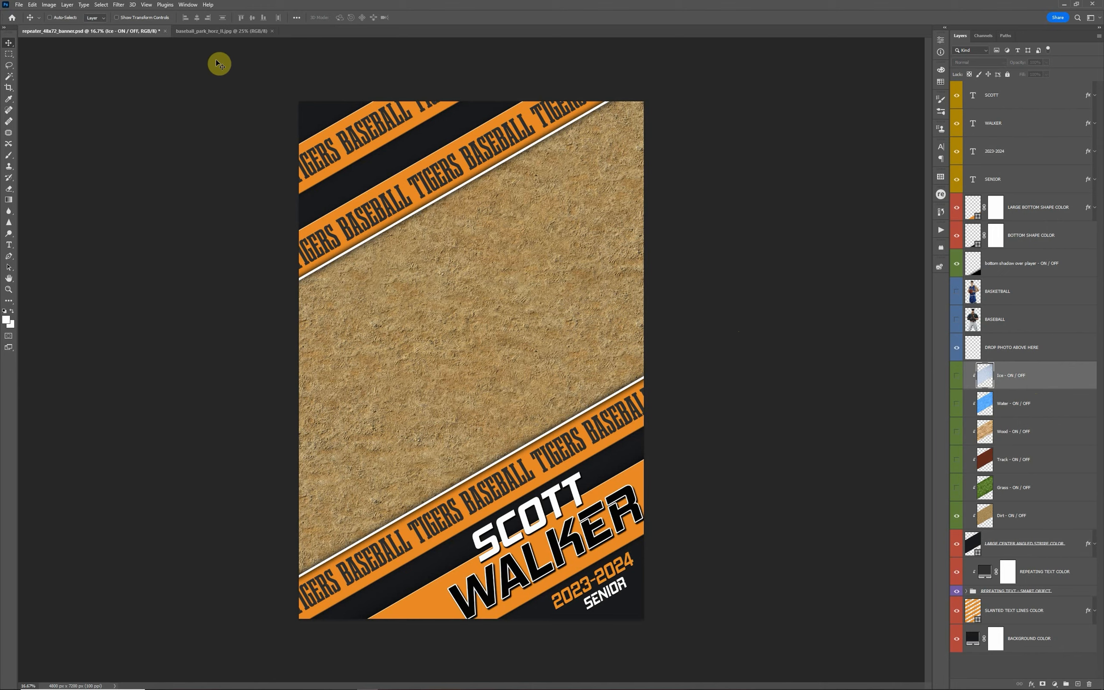
click(214, 32)
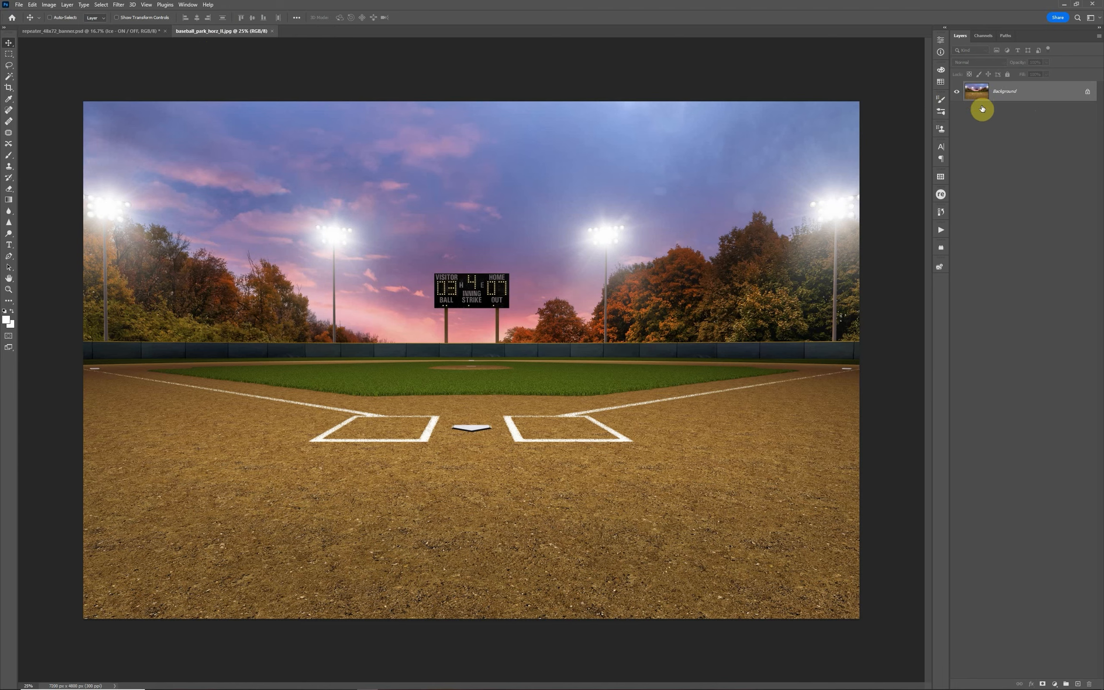
drag(978, 103, 365, 218)
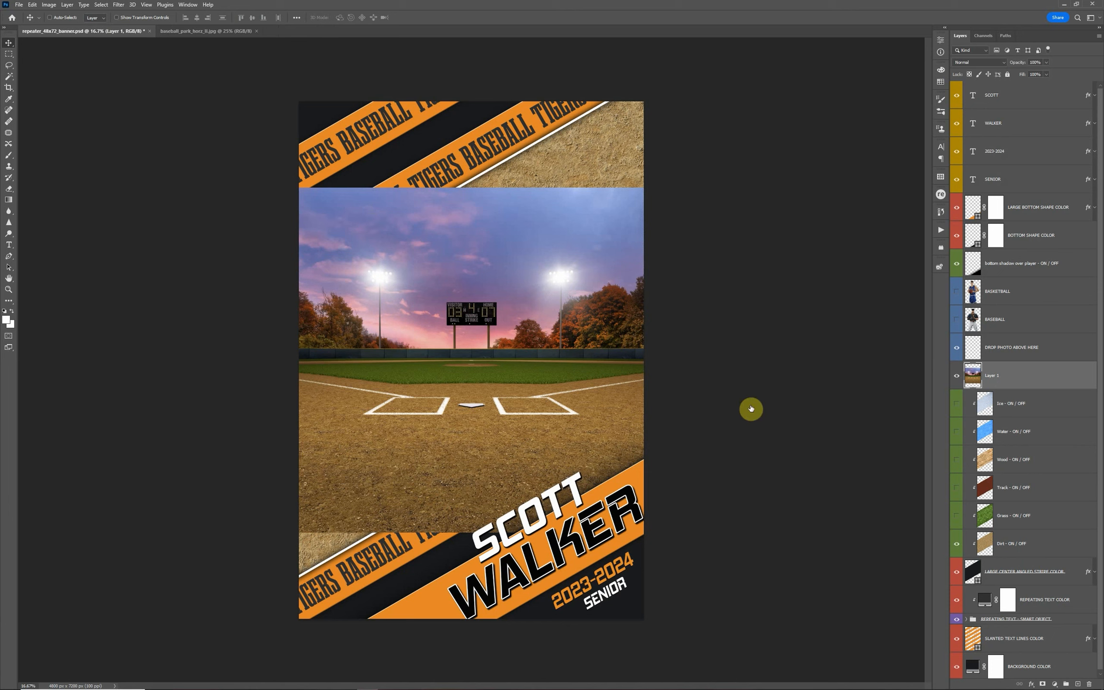
Clip the baseball park photo to the large center angled stripe and scale it up to about 152% to fill the stripe
drag(1011, 392, 1019, 387)
alt+click(1019, 386)
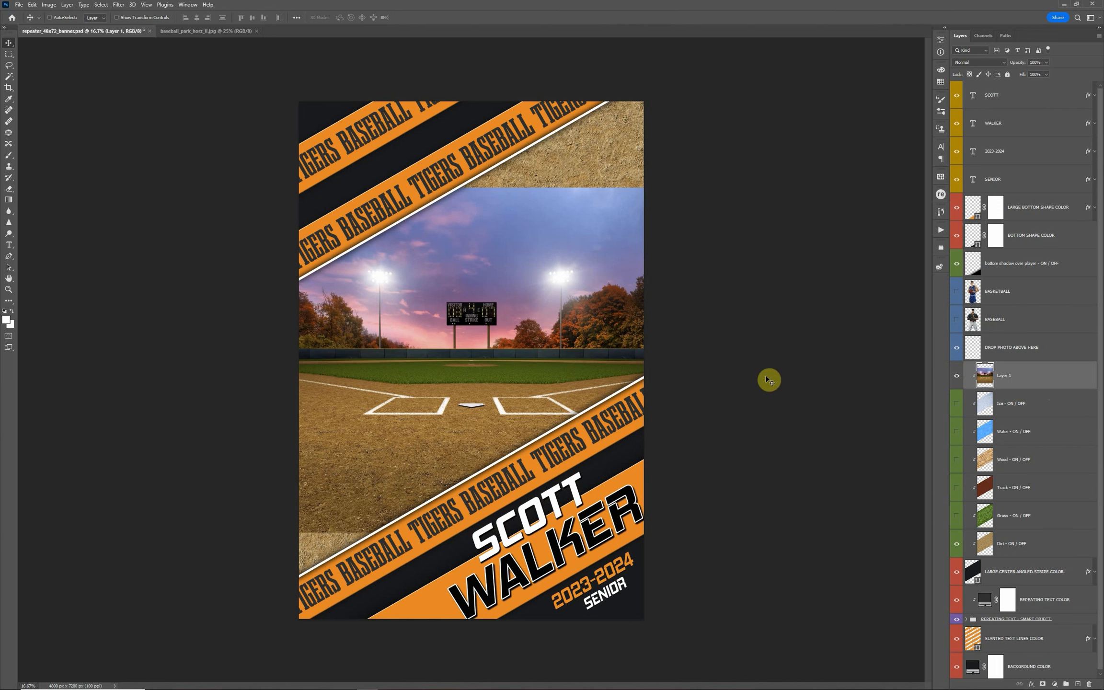
key(ctrl)
key(ctrl+t)
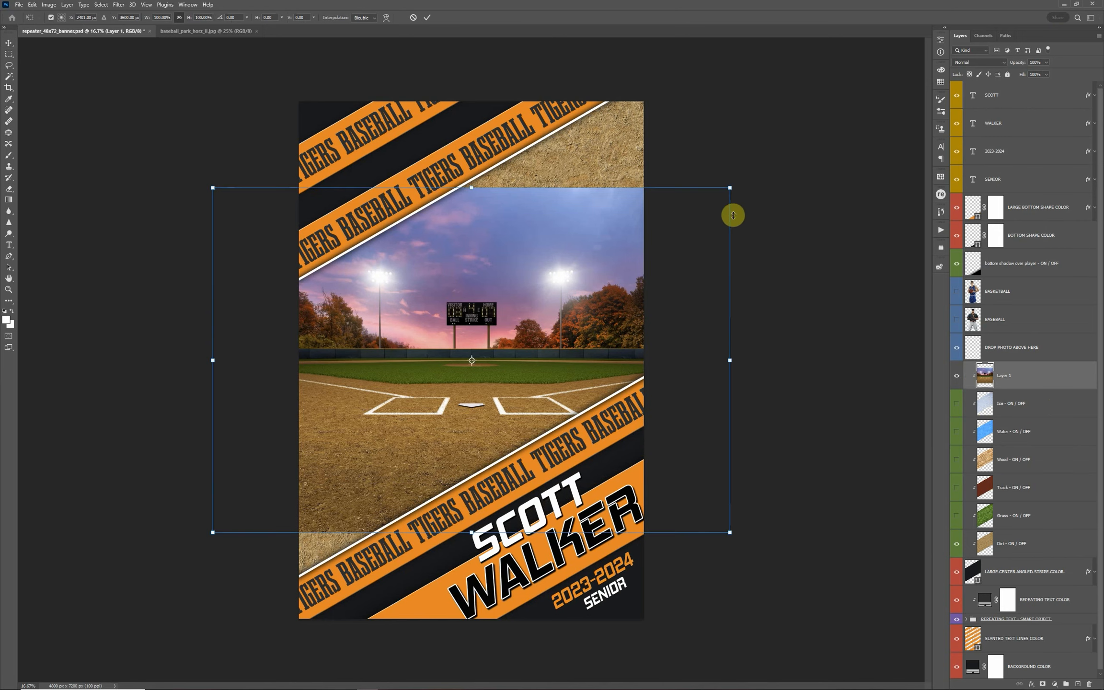
drag(731, 187, 892, 133)
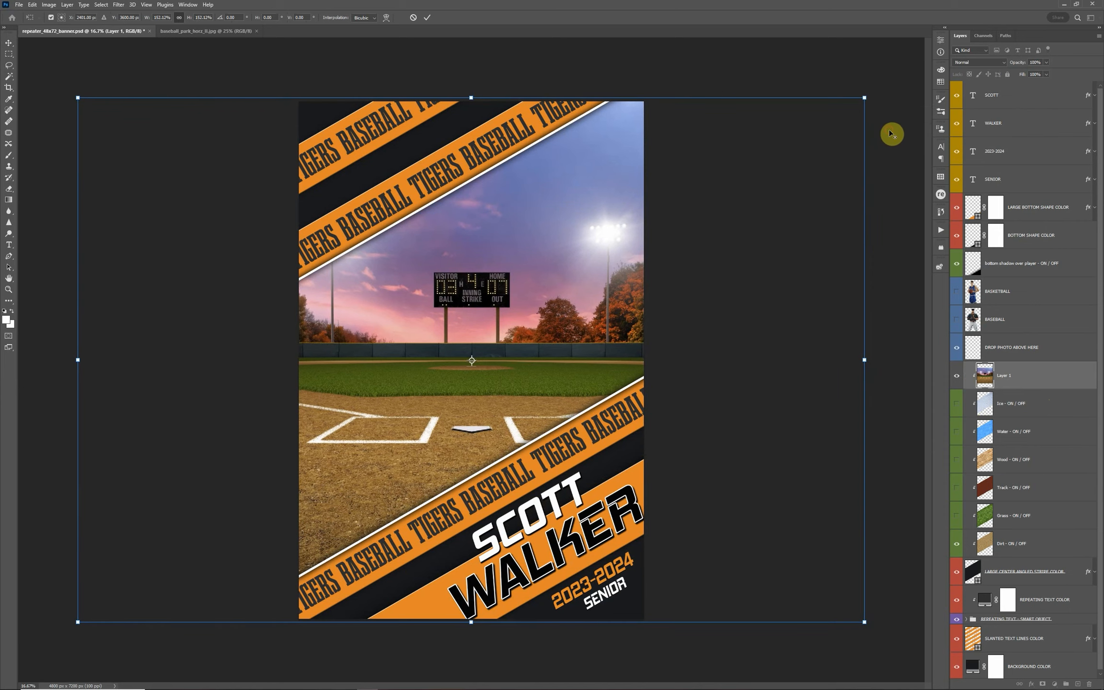
key(Return)
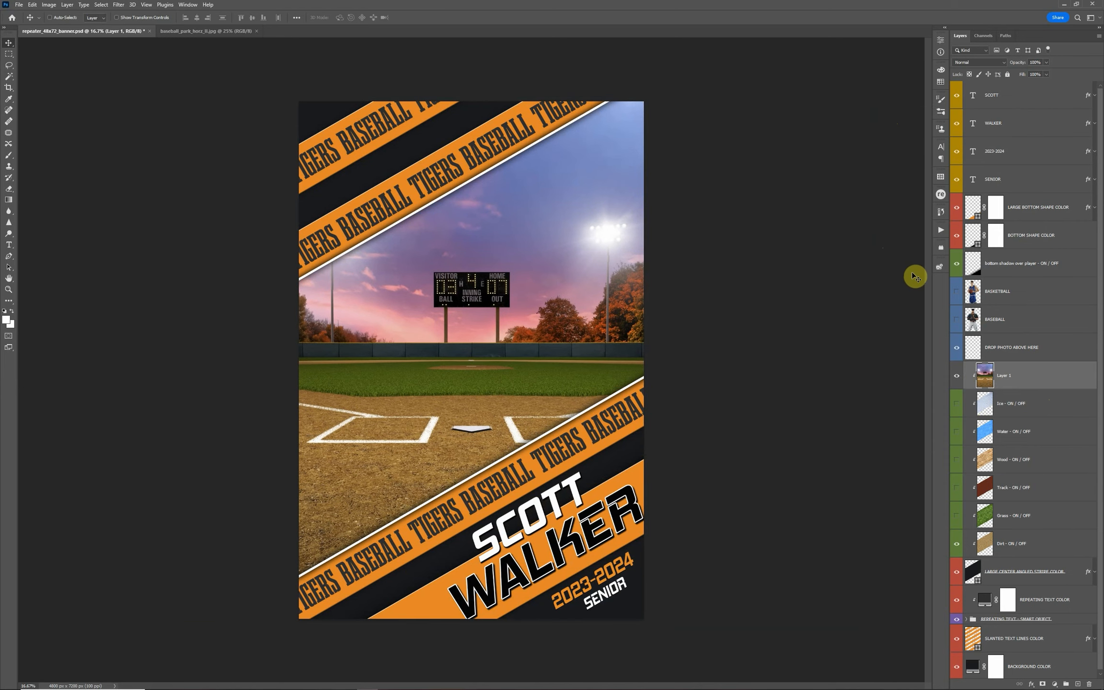
Preview the baseball player over the ballpark background, hide the player again and delete the ballpark photo layer
click(956, 320)
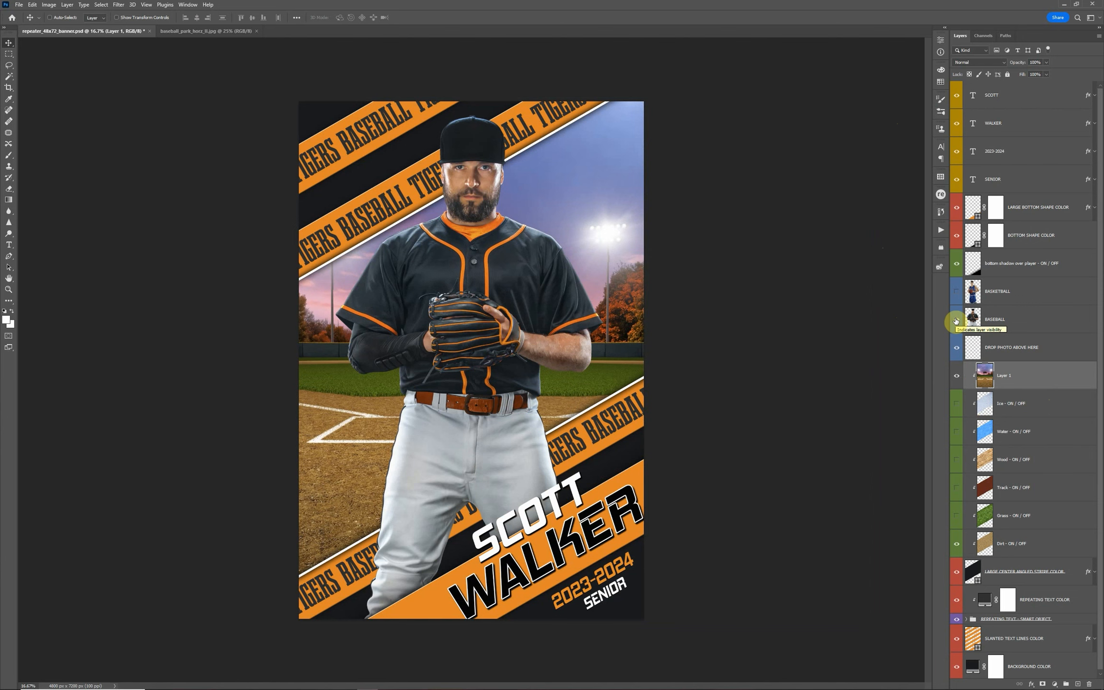
click(956, 320)
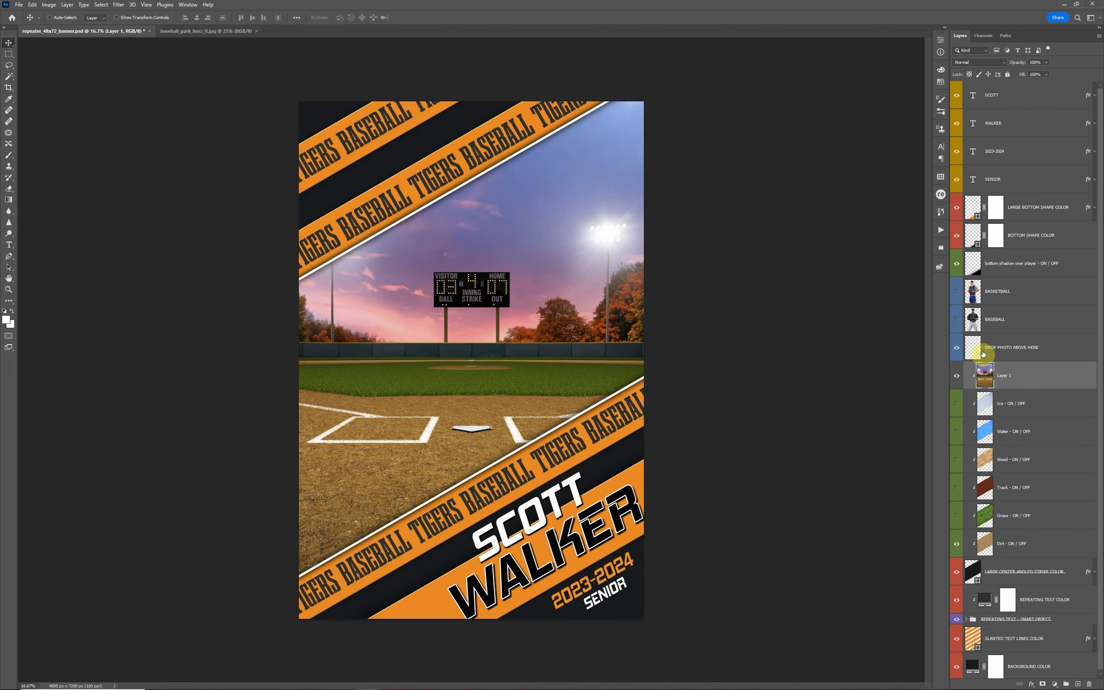
key(Delete)
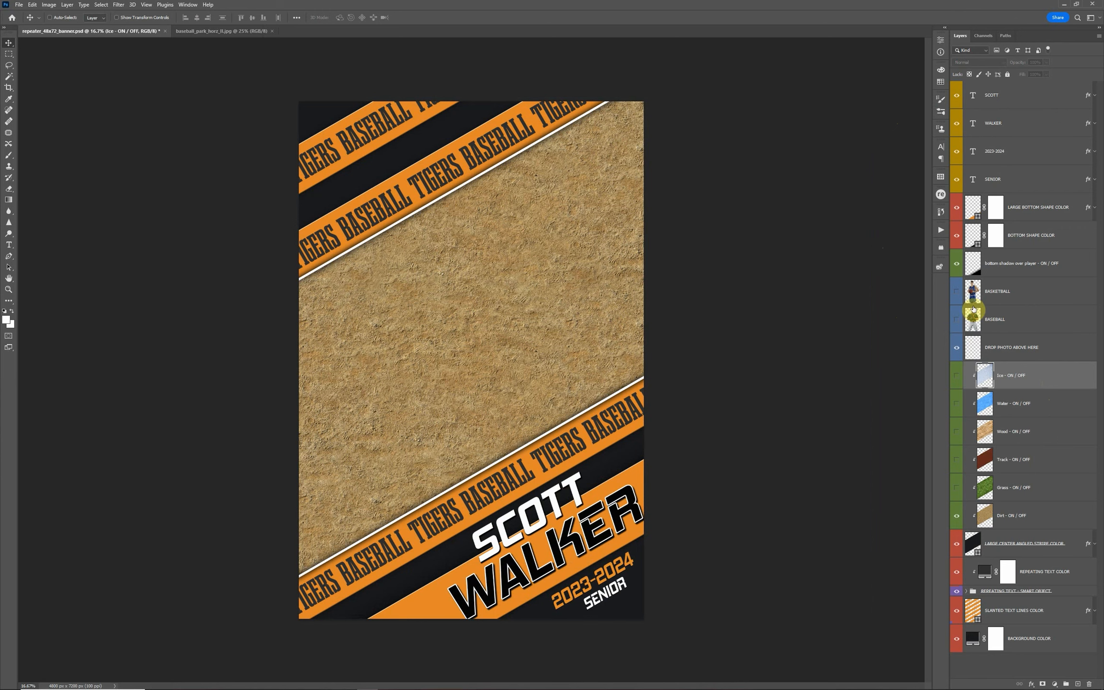
Show the BASKETBALL player layer and turn on the Wood texture behind it
click(957, 292)
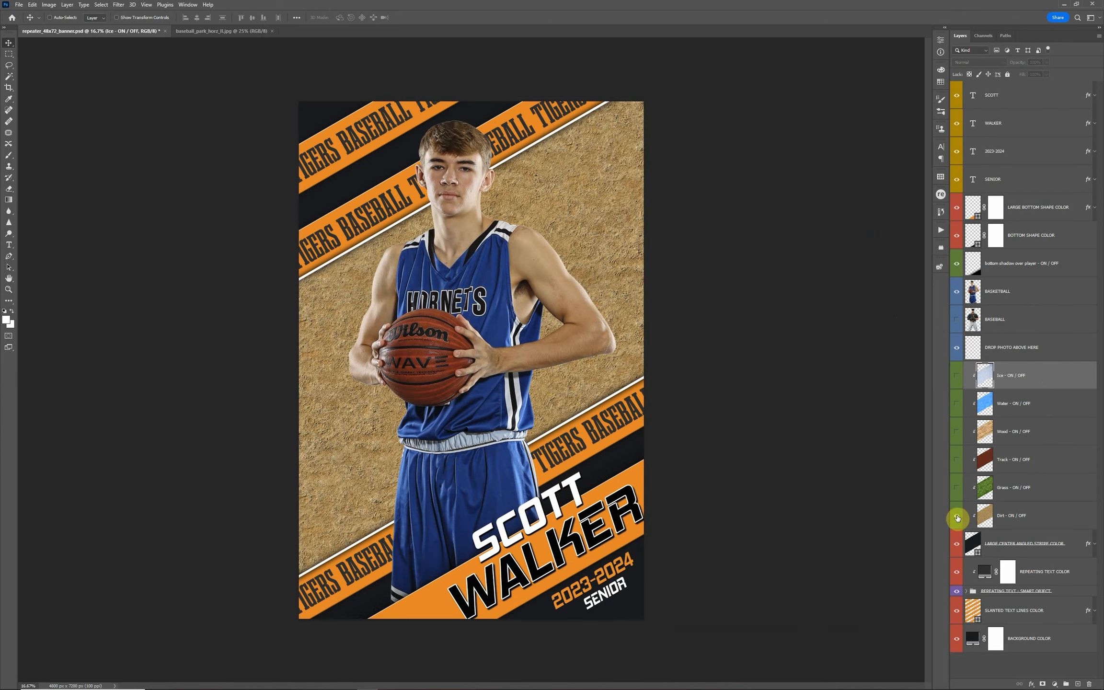
click(958, 433)
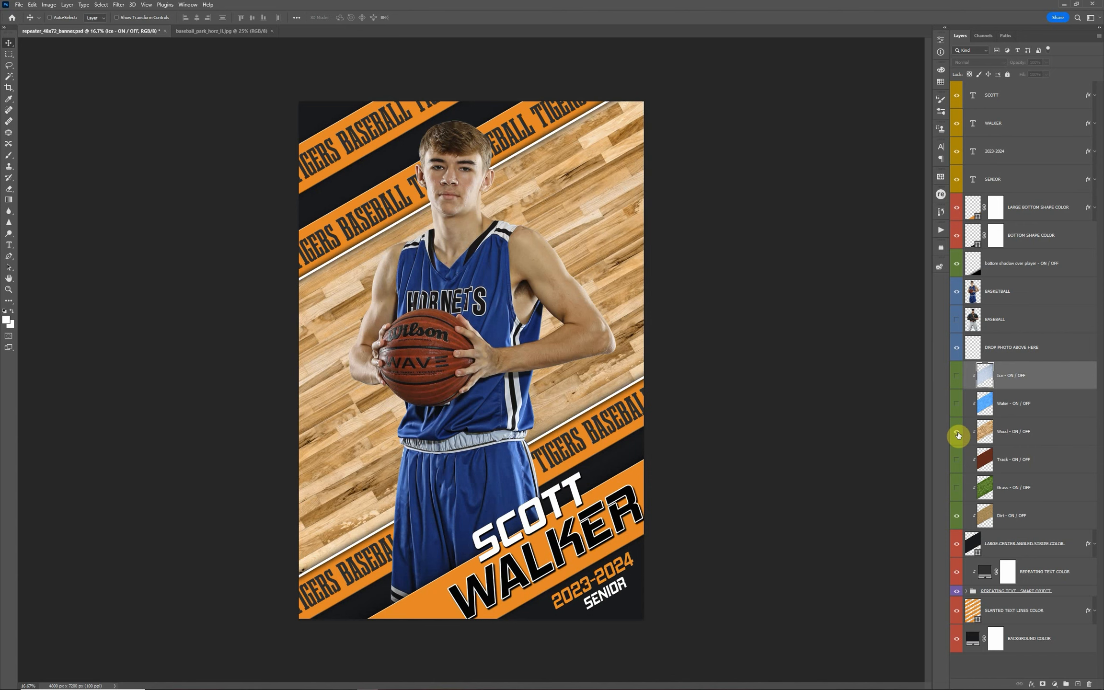
Recolor the SLANTED TEXT LINES COLOR layer with a blue sampled from the jersey and brightened to #0b3290, copying its hex code
click(1010, 613)
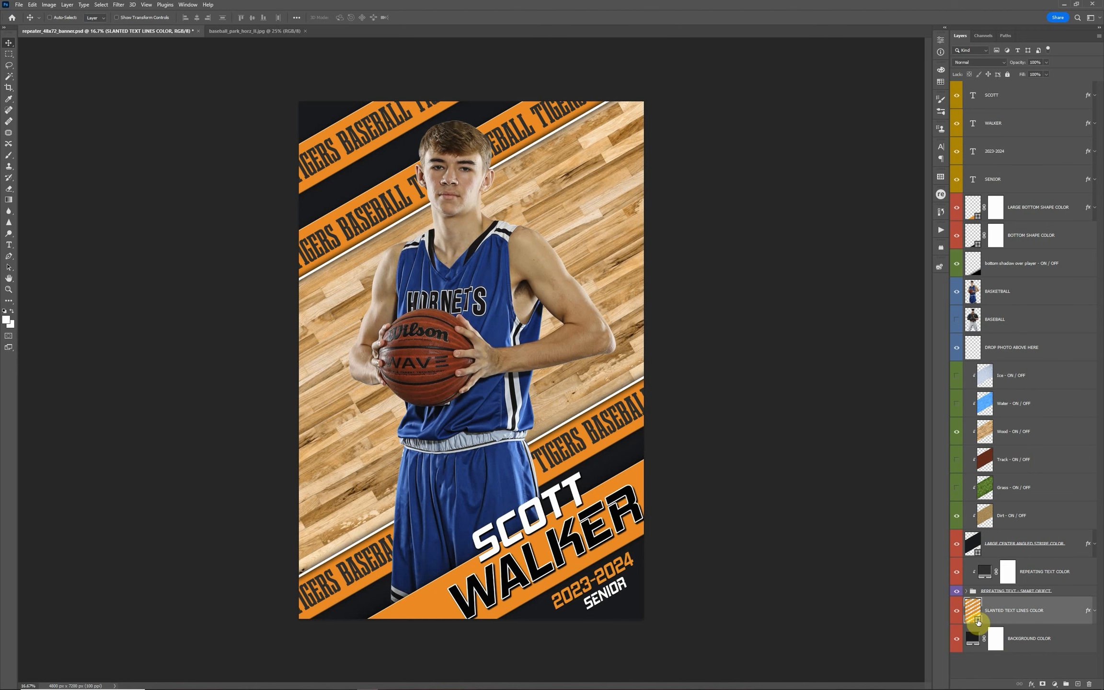
double_click(978, 622)
drag(942, 503, 821, 376)
click(515, 482)
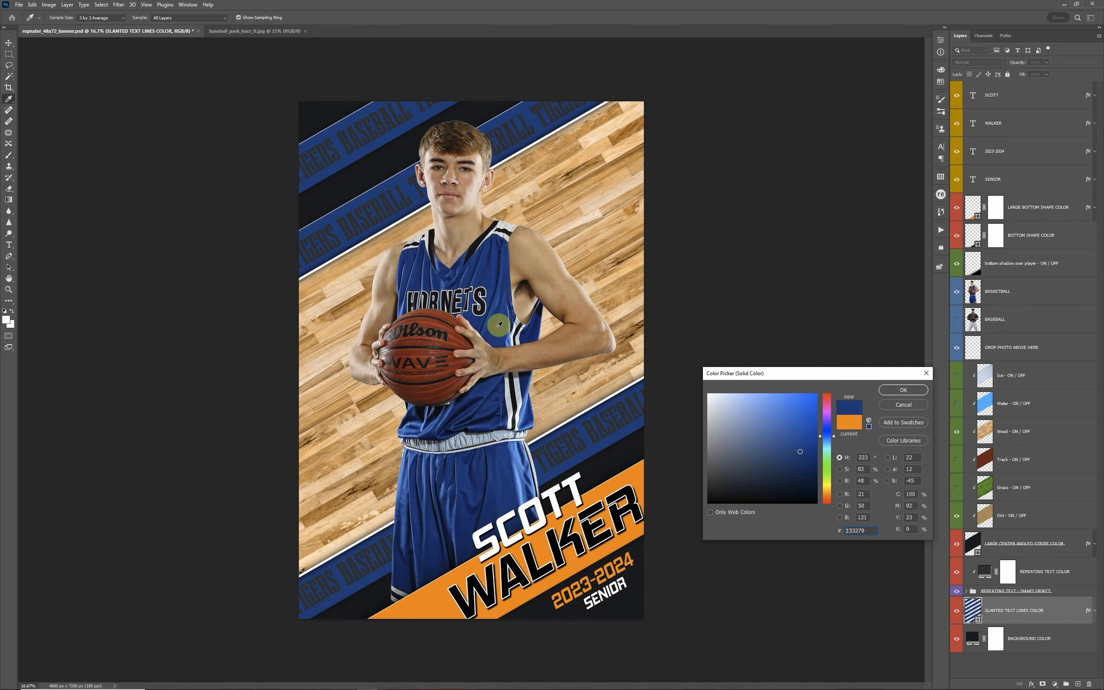
drag(809, 446, 809, 441)
click(846, 530)
click(903, 391)
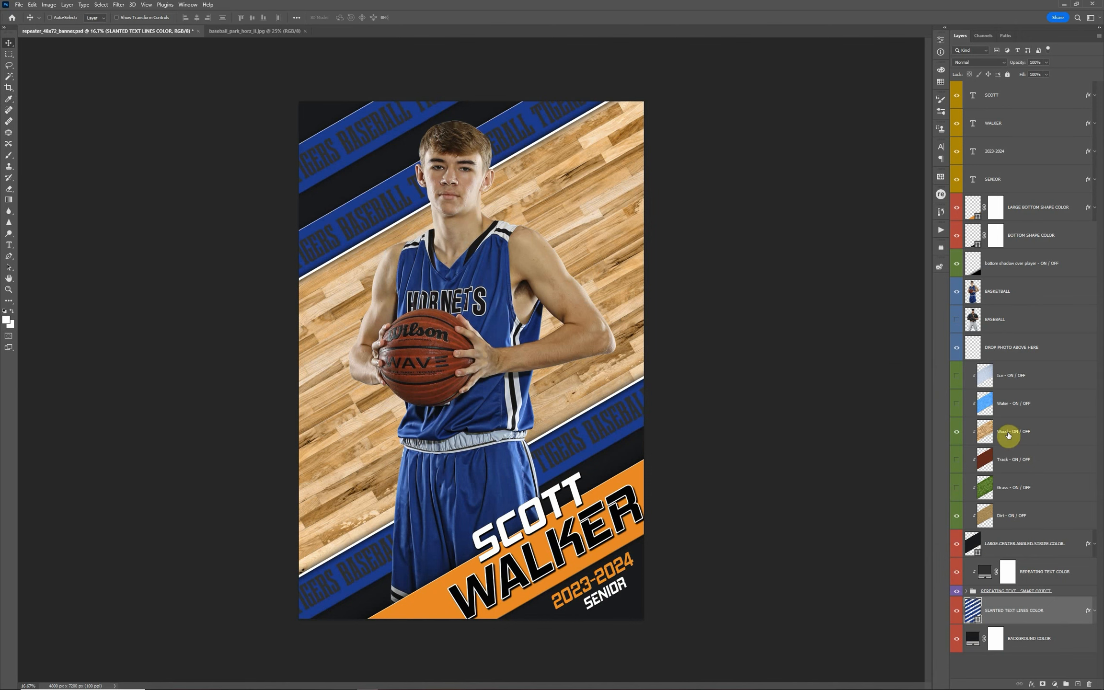
Set the LARGE BOTTOM SHAPE COLOR layer's fill to the copied blue #0b3290
double_click(978, 218)
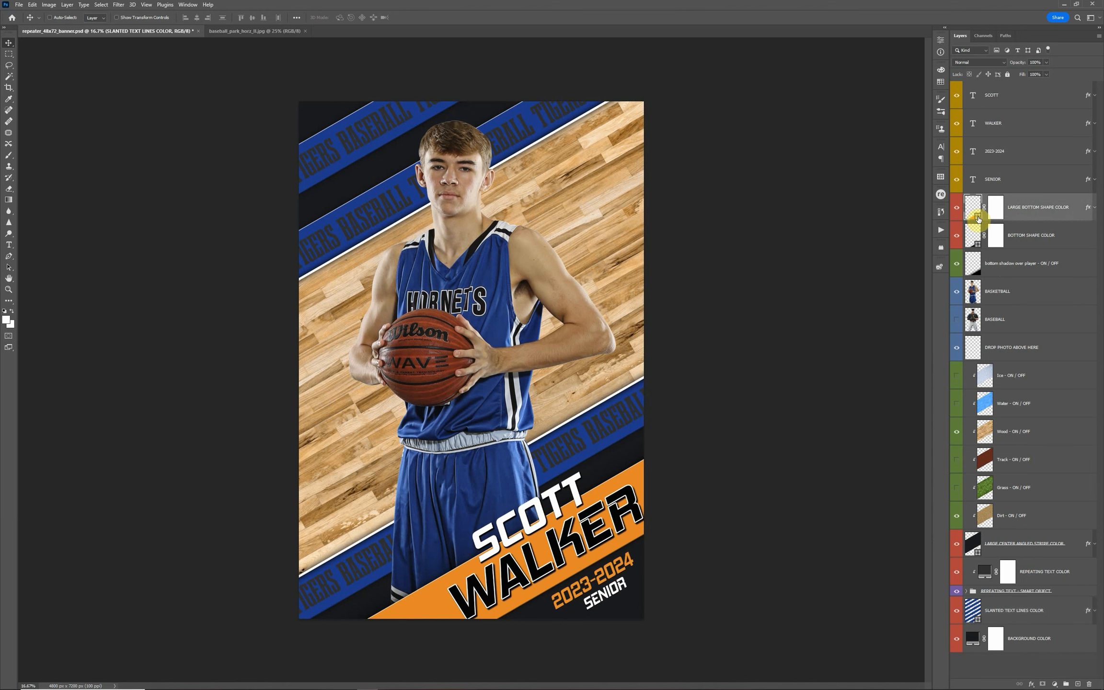
key(ctrl+v)
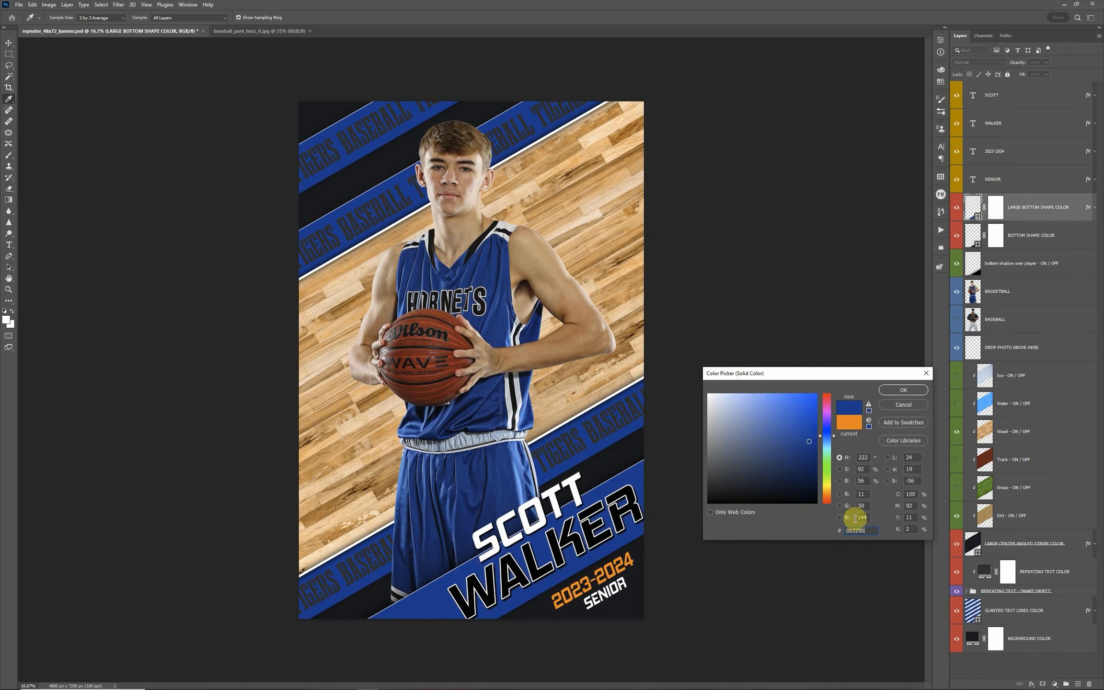
click(904, 390)
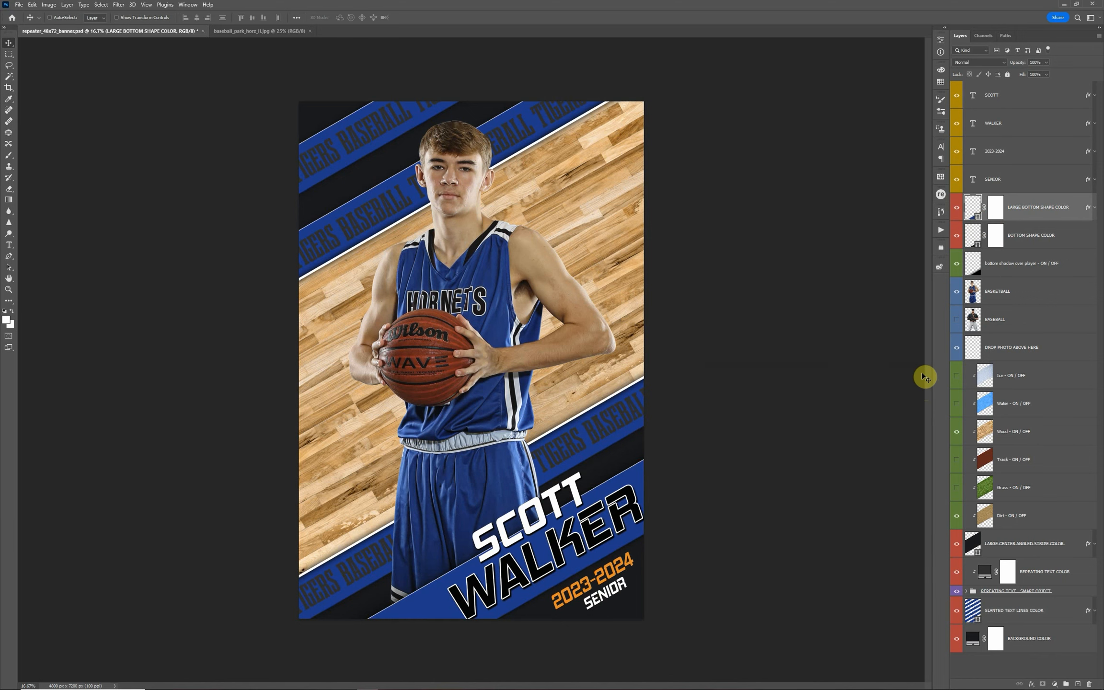
Change the REPEATING TEXT COLOR layer's fill to a lighter gray
click(986, 407)
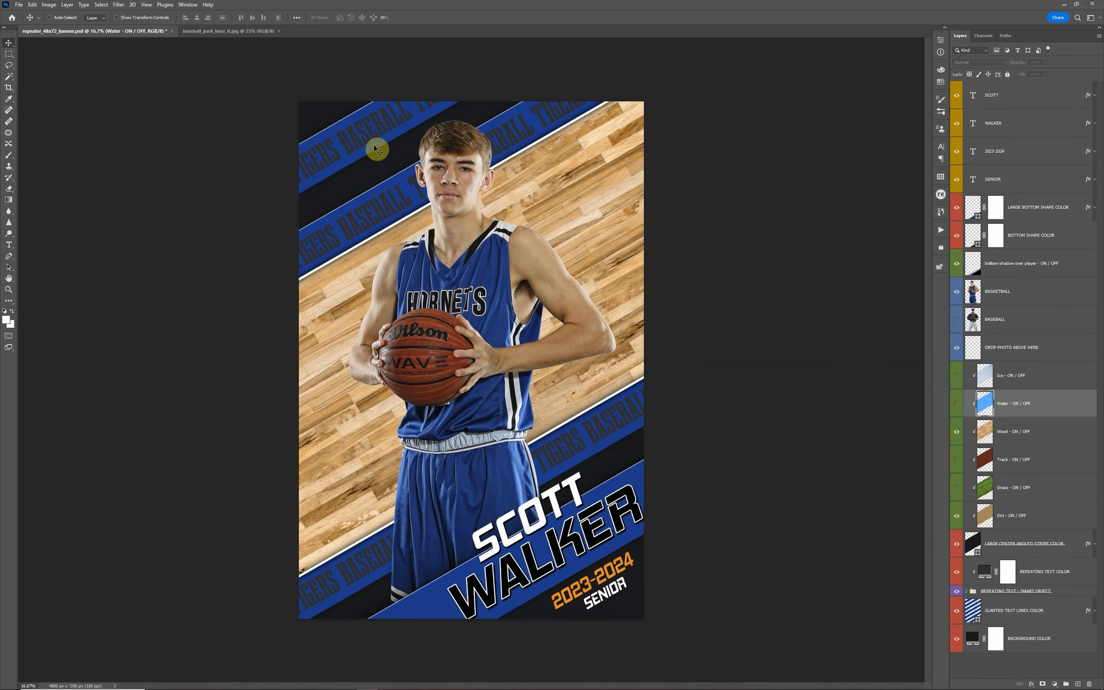
click(1041, 579)
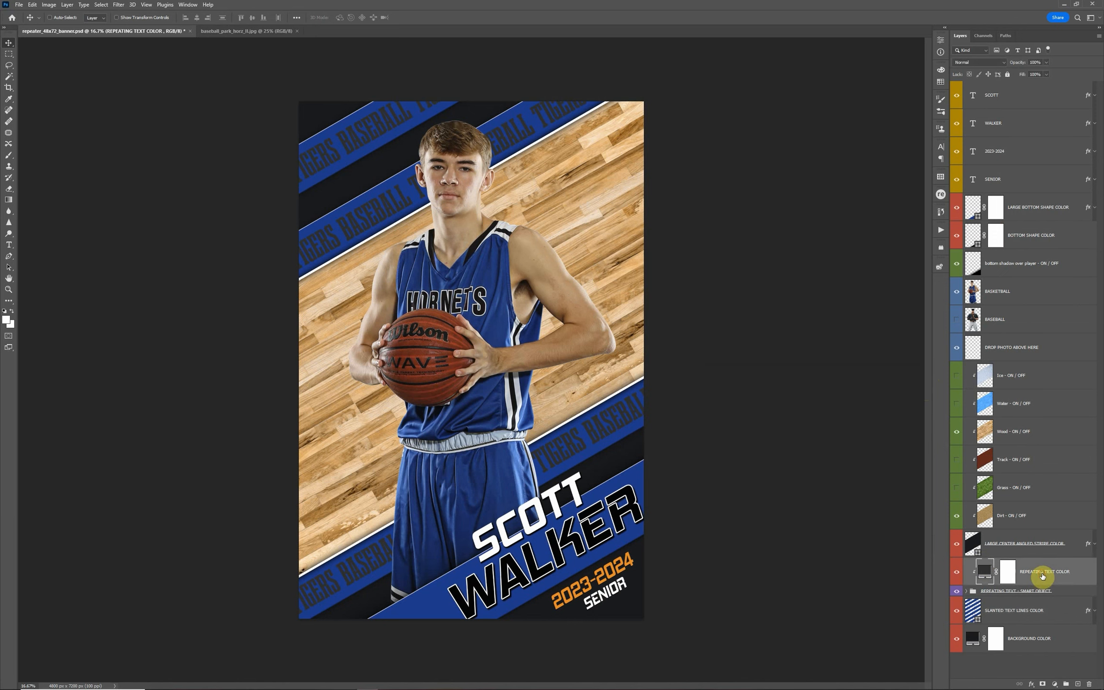
double_click(983, 574)
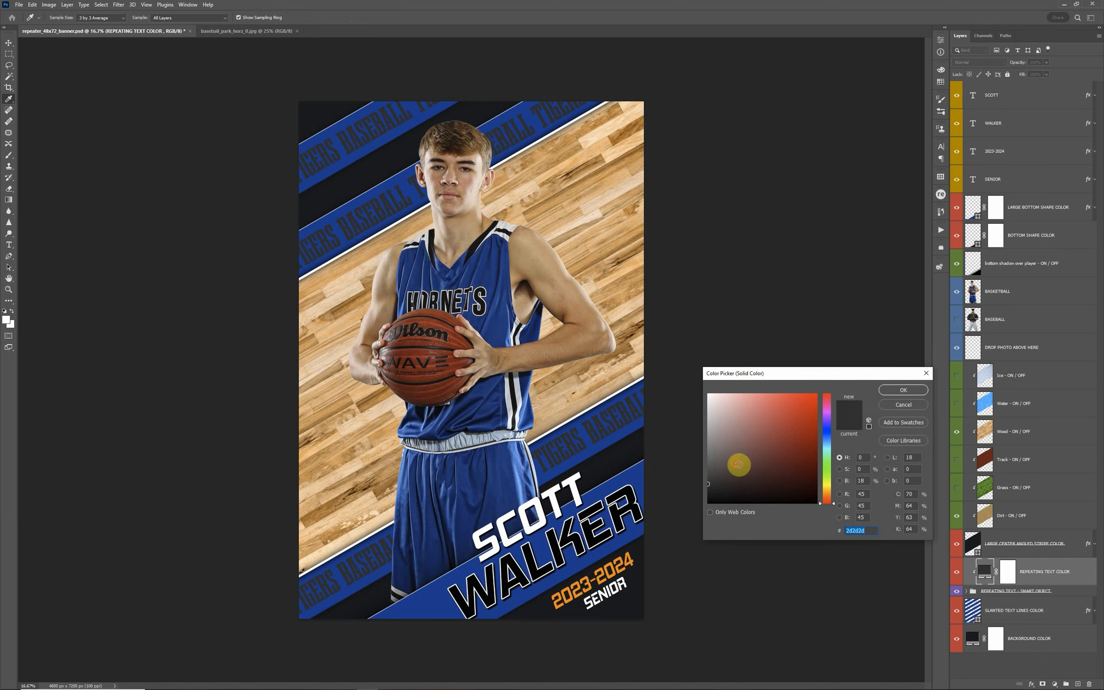
mouse_move(739, 463)
mouse_down()
mouse_move(703, 462)
mouse_move(716, 449)
mouse_move(734, 464)
mouse_up()
click(904, 389)
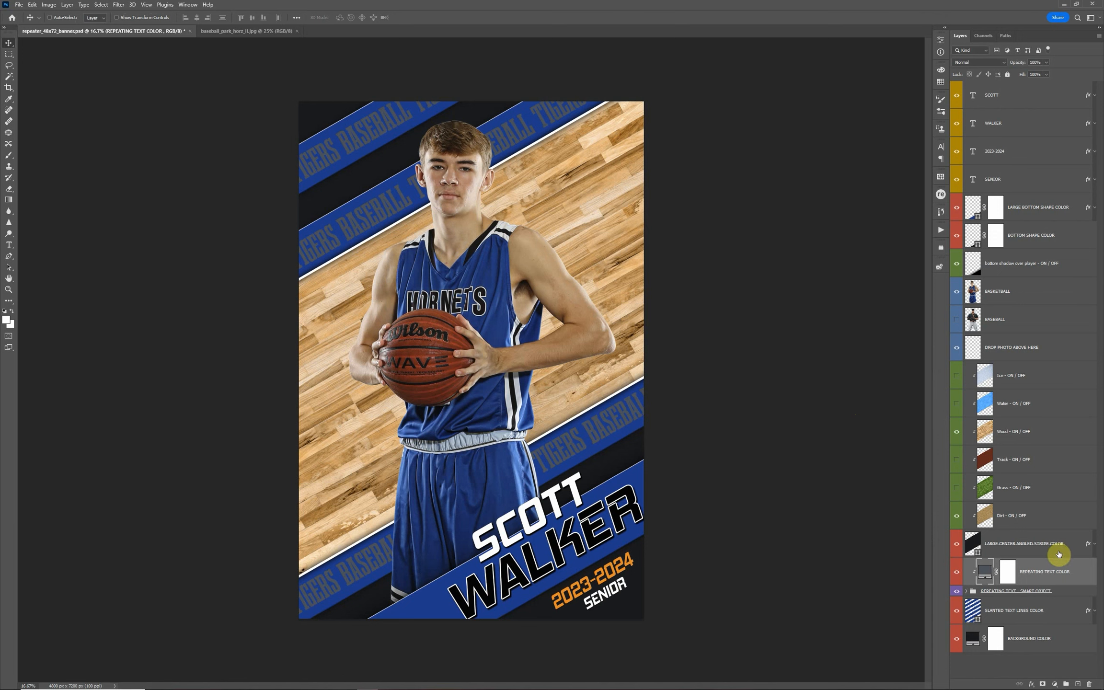
Open the REPEATING TEXT - OPEN TO EDIT smart object and replace its text with HORNETS BASKETBALL
click(967, 593)
scroll(970, 587, down, 2)
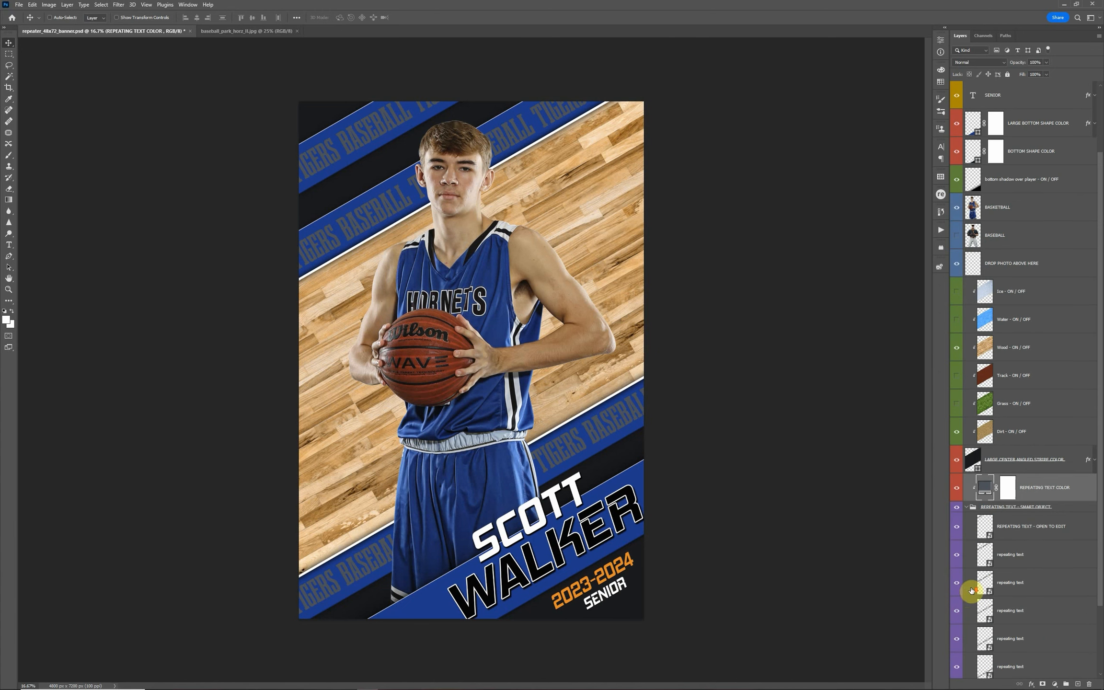
click(1039, 529)
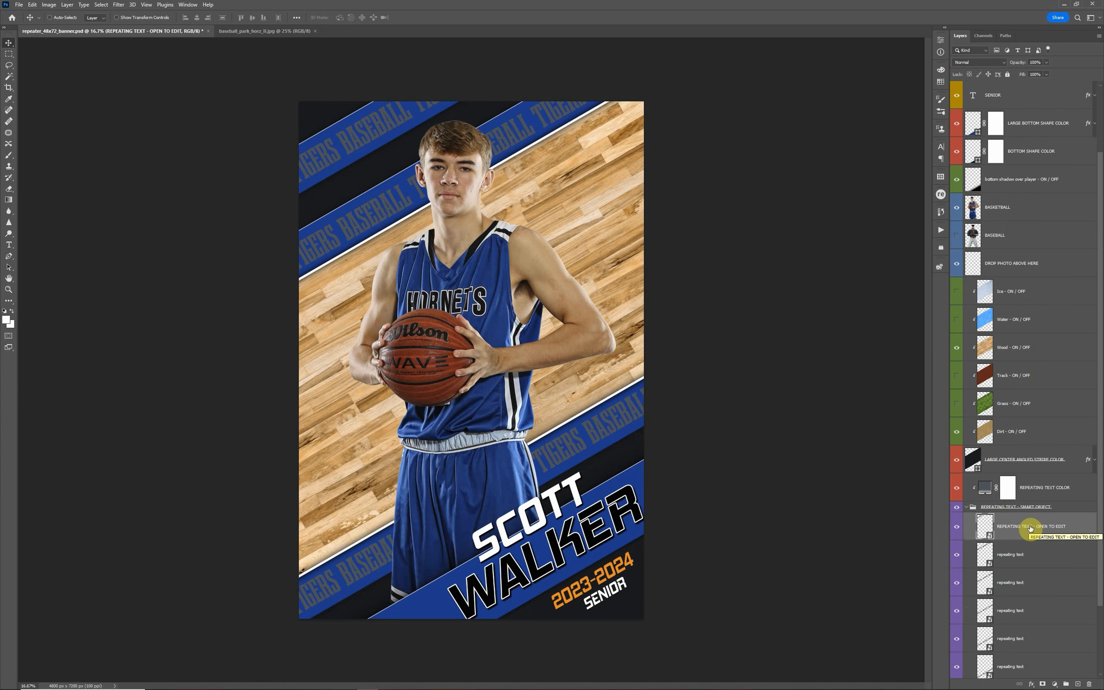
double_click(990, 539)
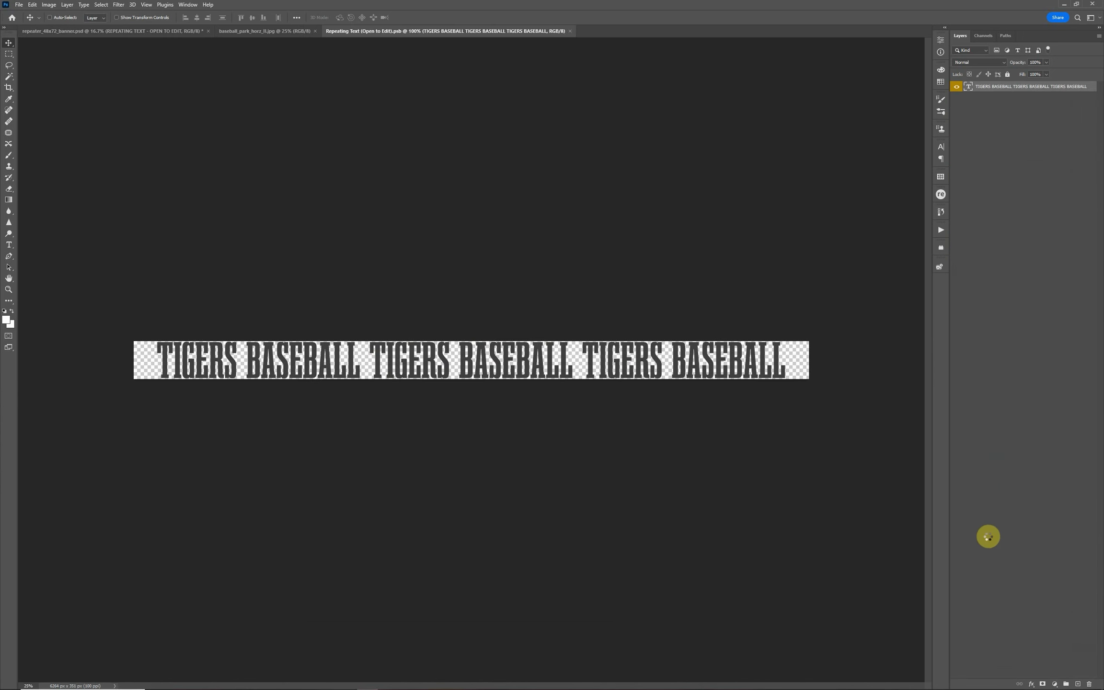
double_click(969, 87)
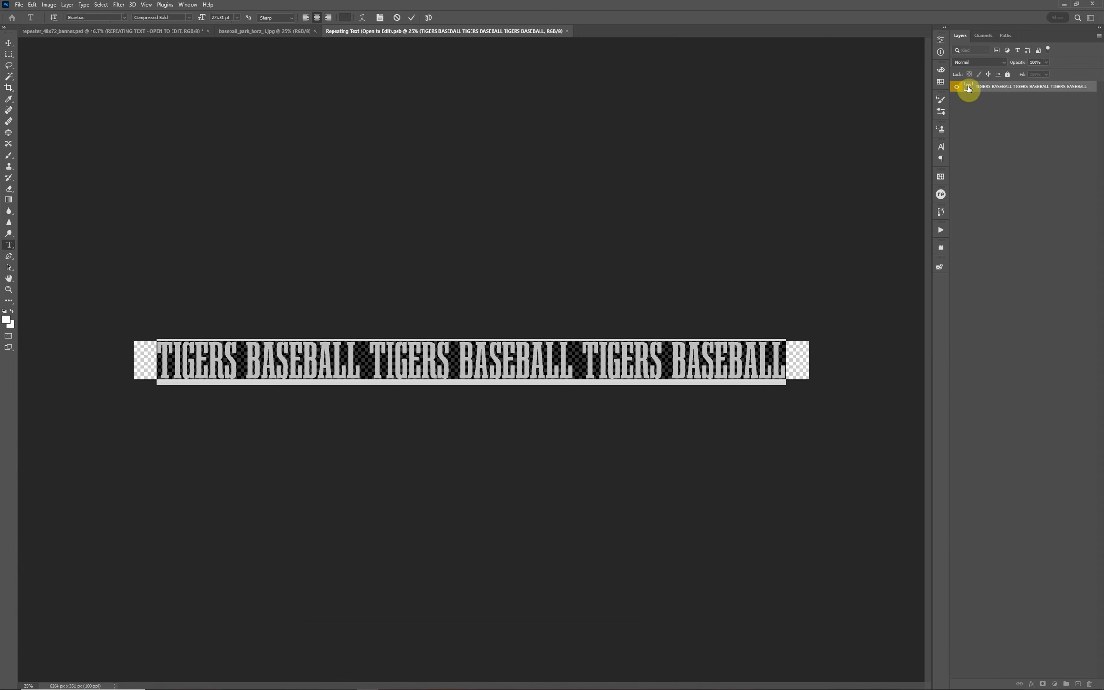
text(HO)
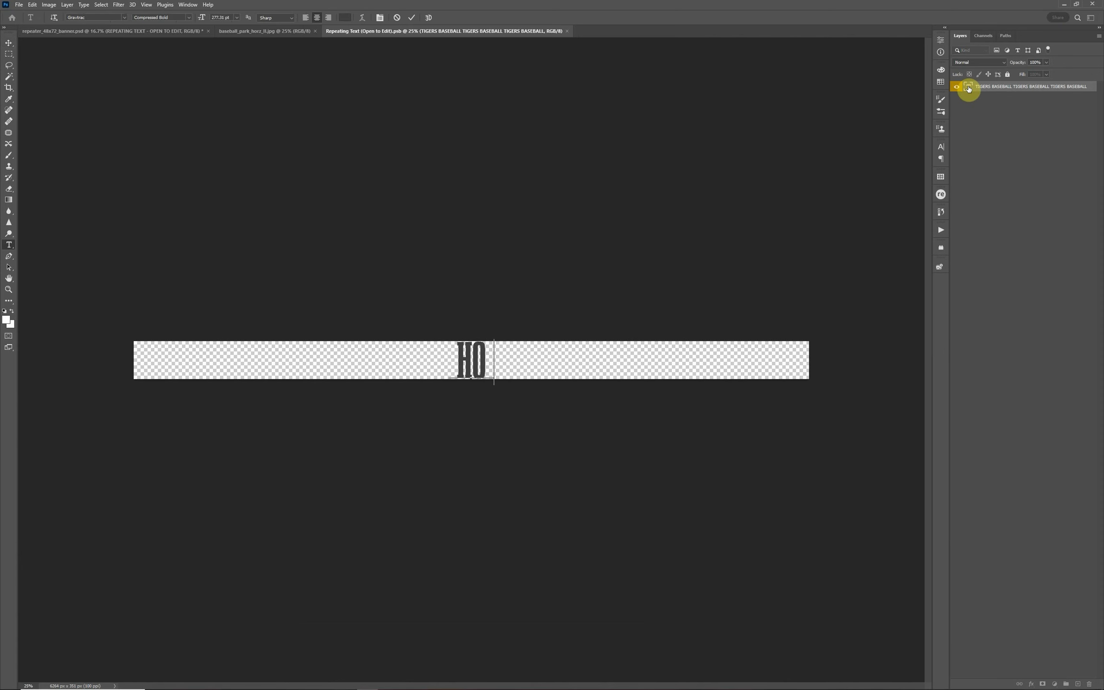
text(RNETS)
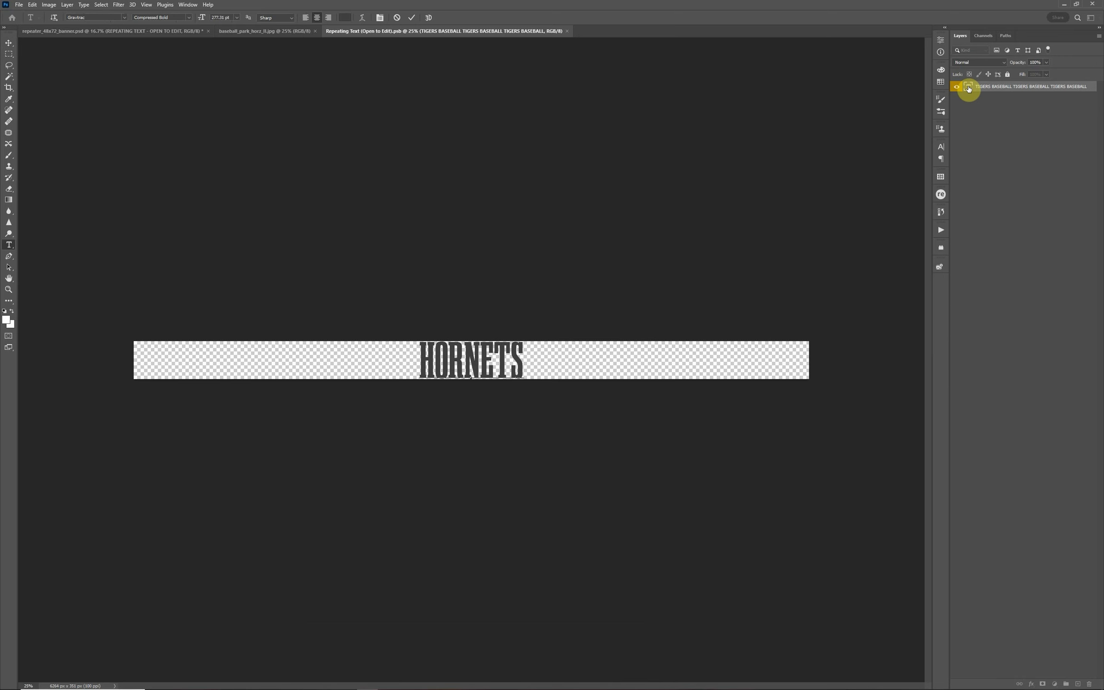
text( BASKETBA)
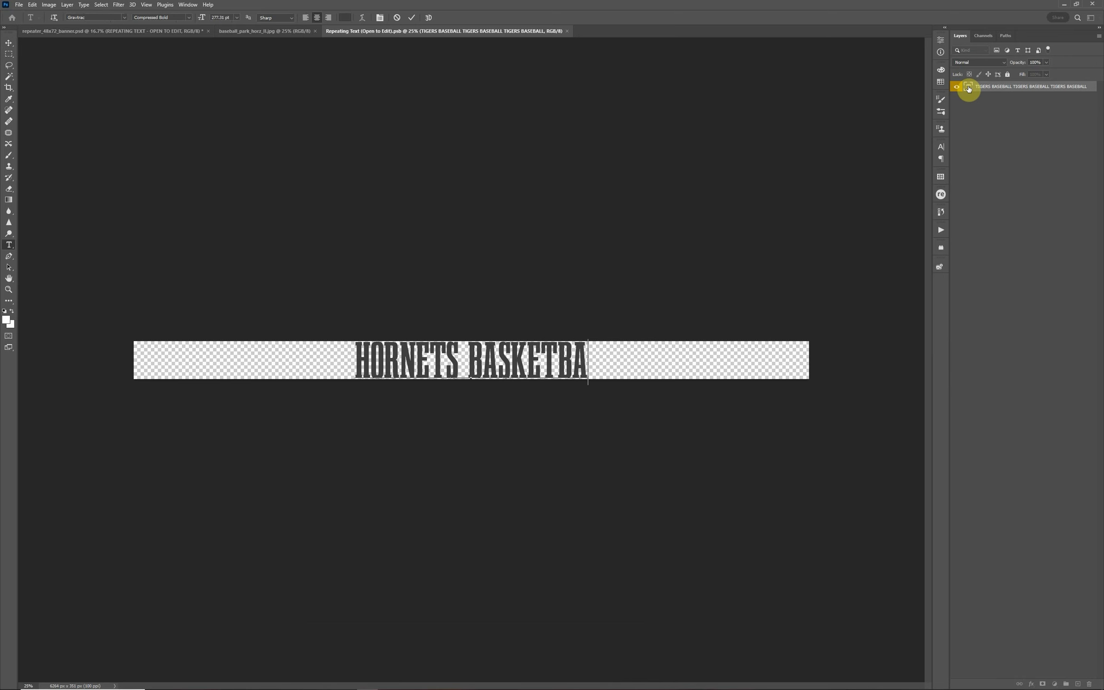
text(LL)
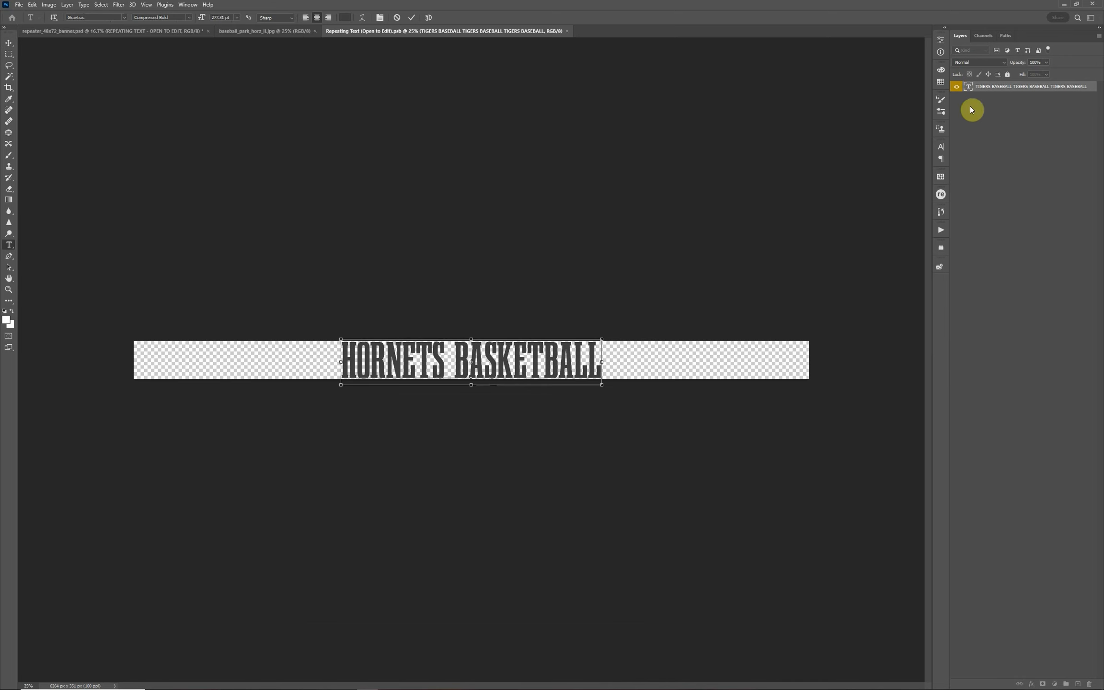
Repeat HORNETS BASKETBALL three times across the strip, separated by spaces, and save and close the smart object
key(ctrl+a)
key(ctrl+c)
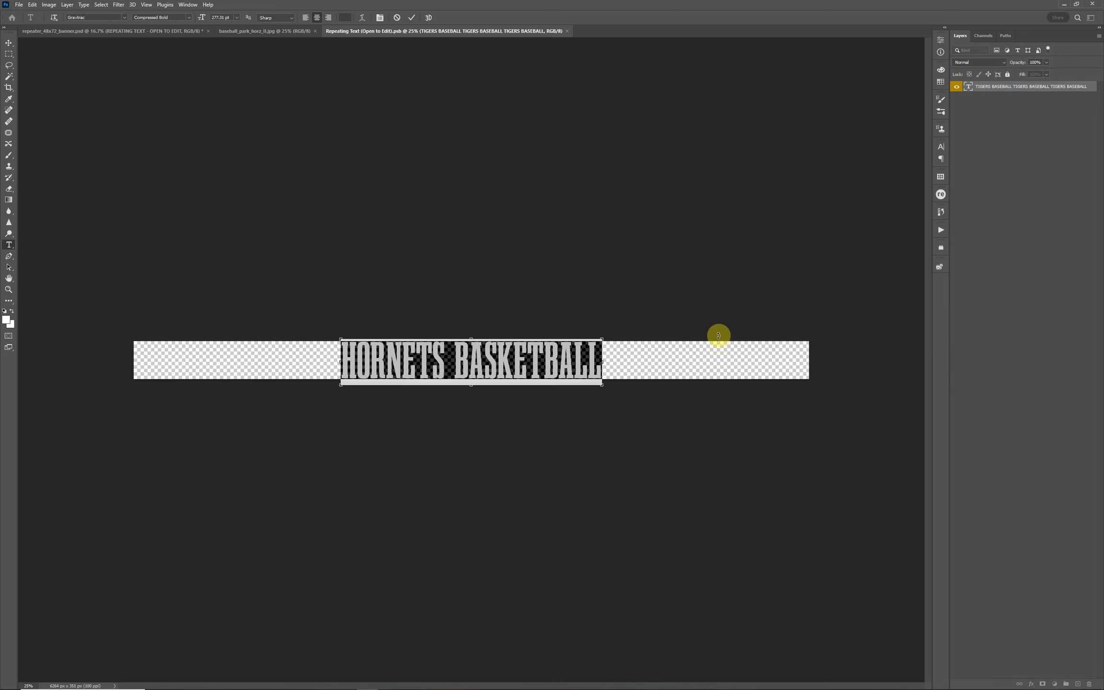
click(600, 366)
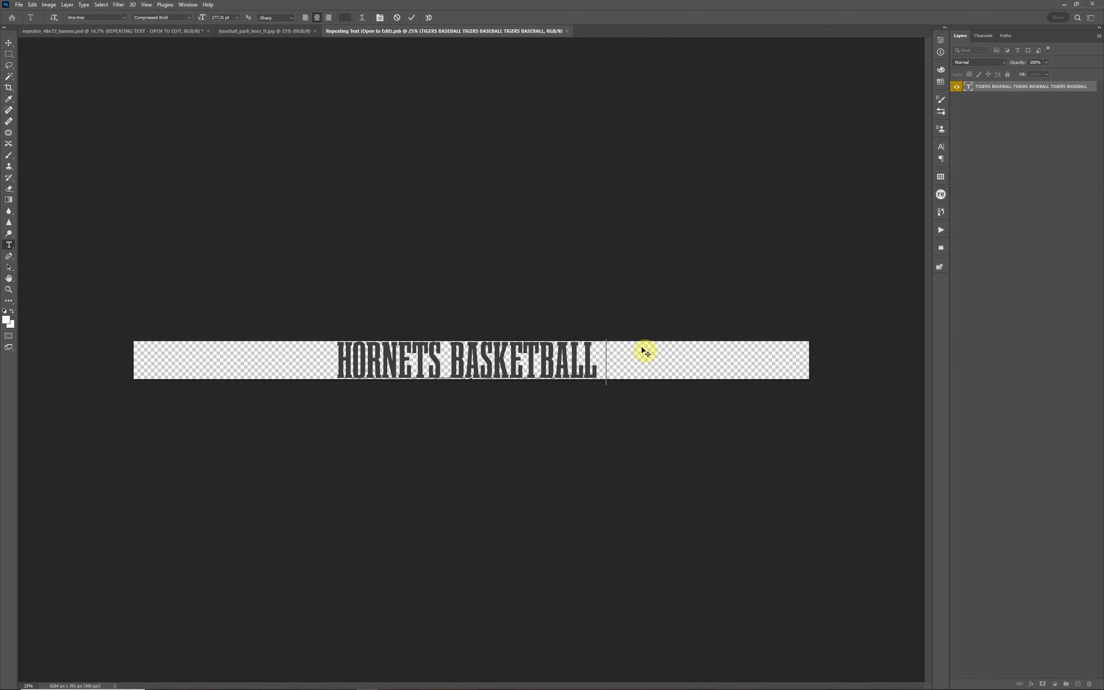
key(ctrl+v)
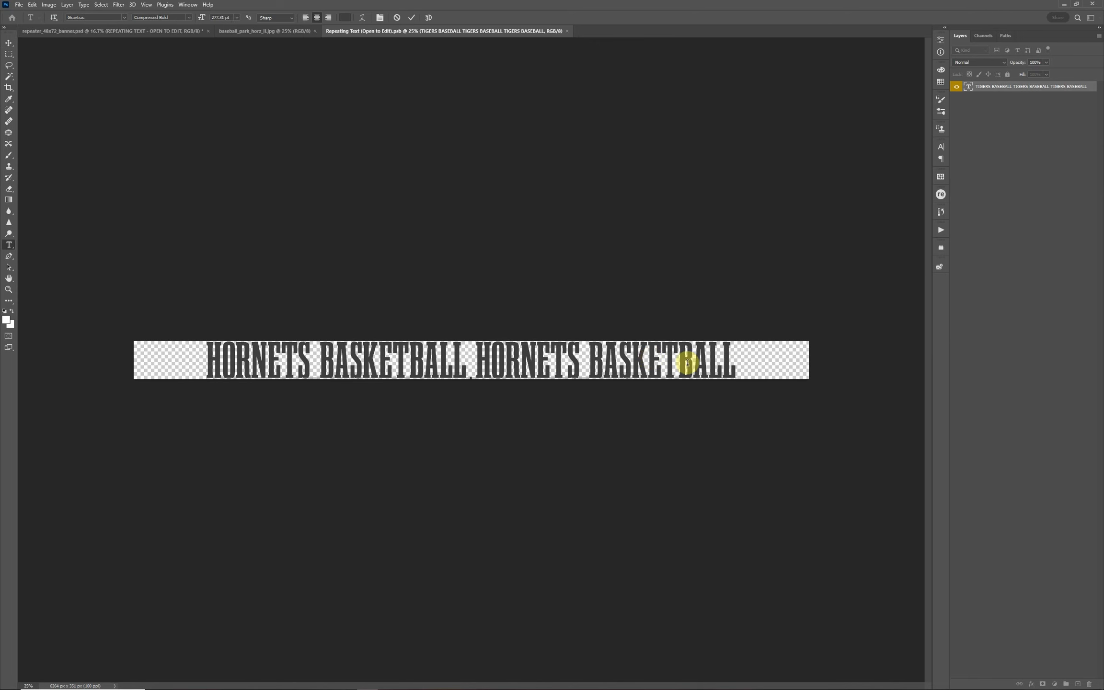
key(ctrl+Return)
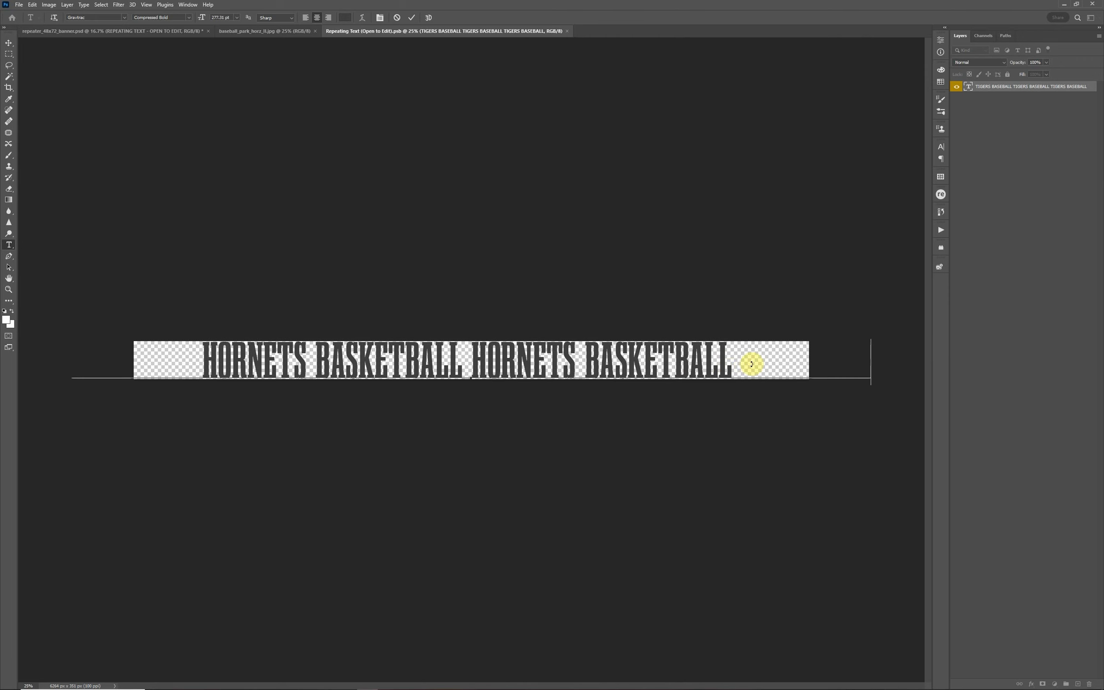
key(v)
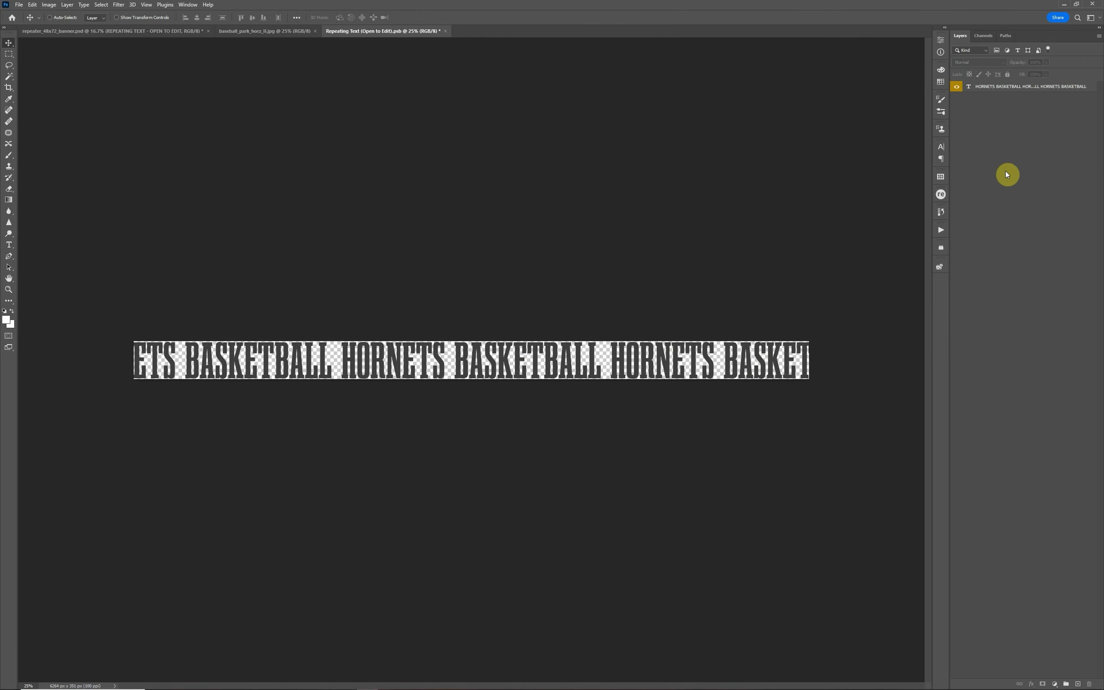
key(ctrl+s)
click(442, 31)
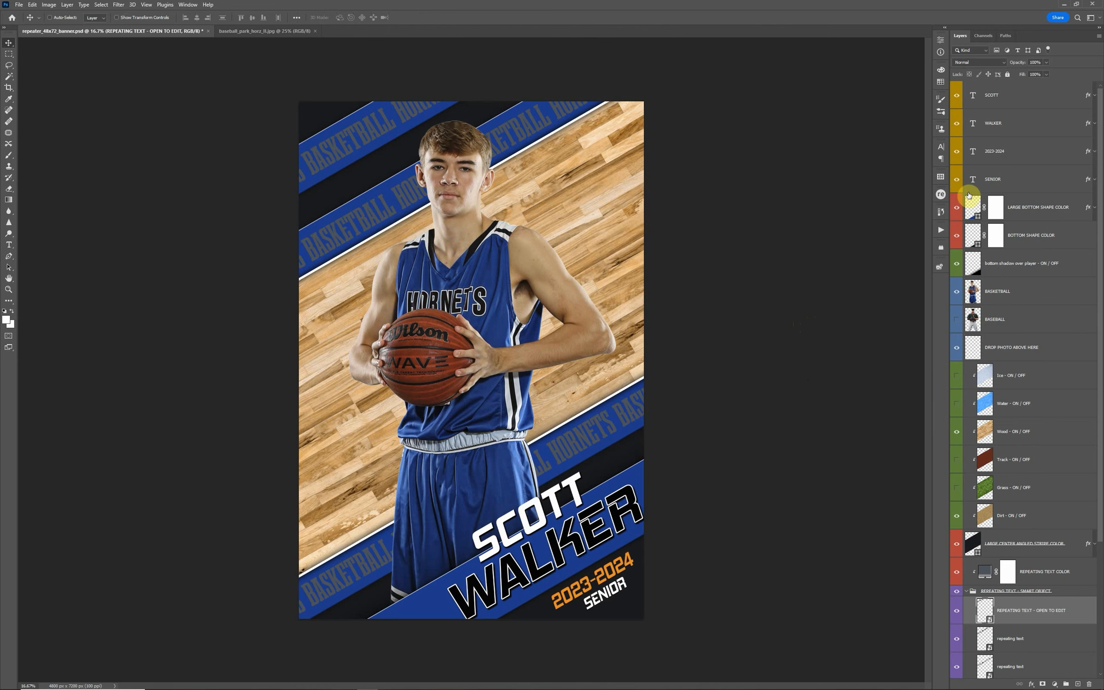
Set the 2023-2024 text color to white (#ffffff)
click(987, 158)
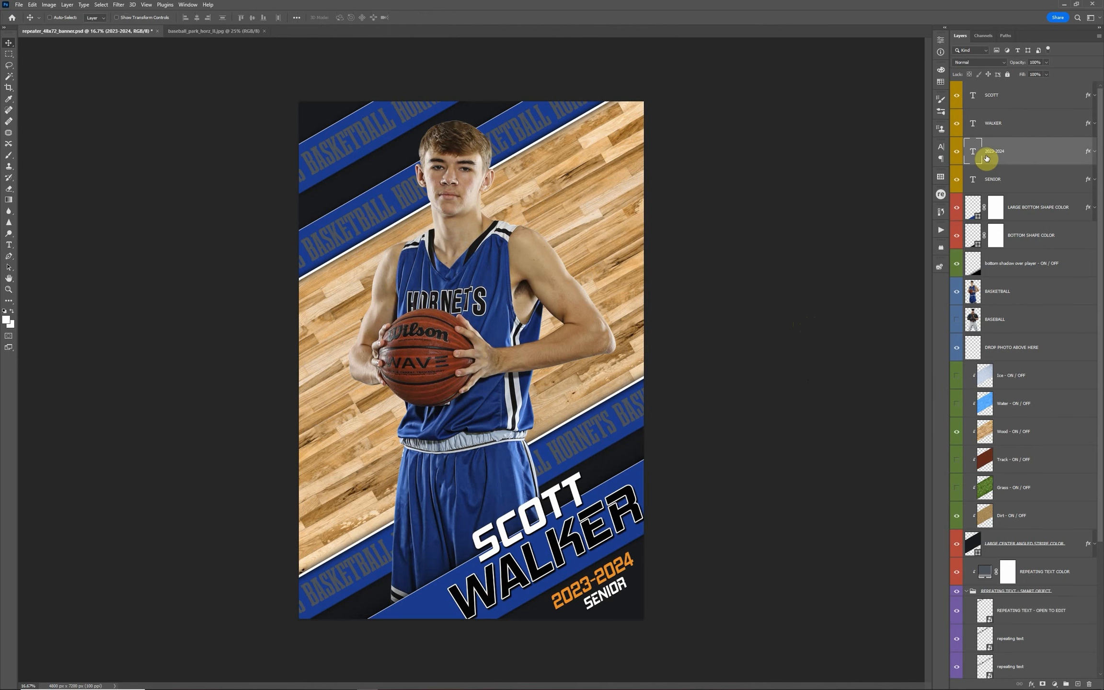
click(942, 150)
click(917, 196)
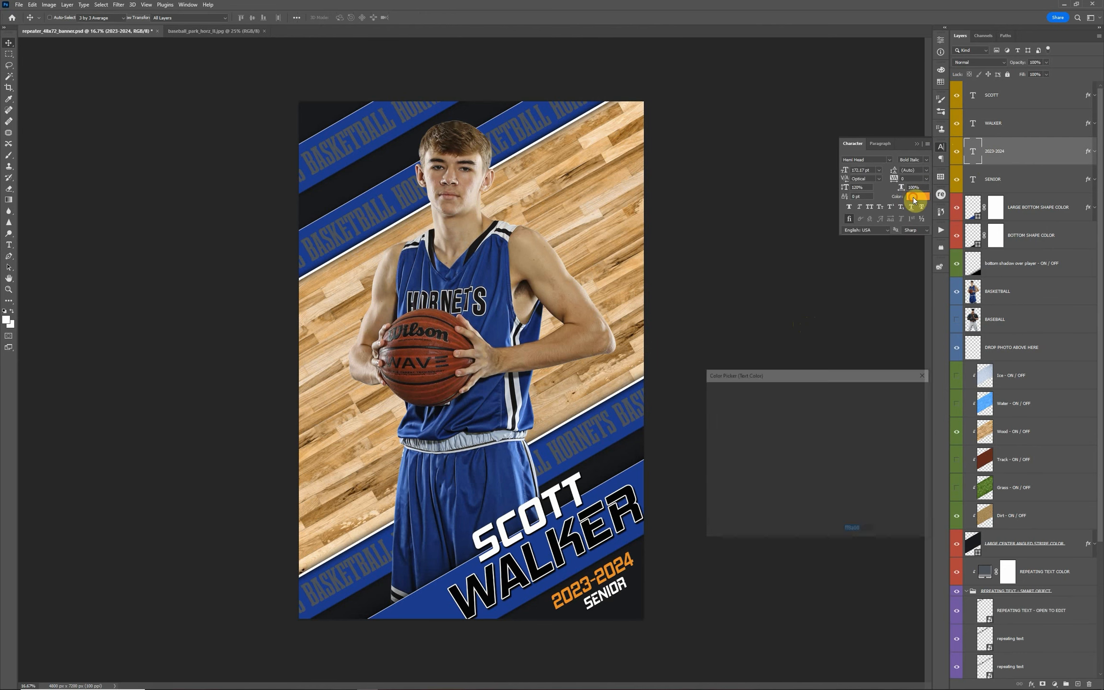
drag(791, 404, 752, 394)
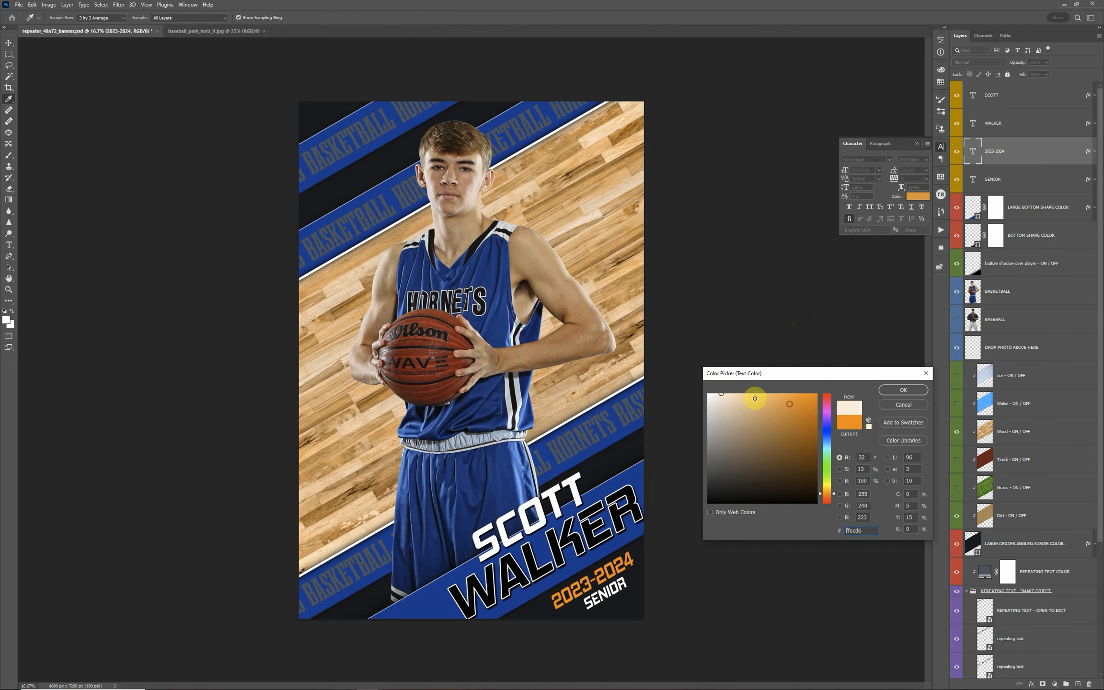
click(904, 390)
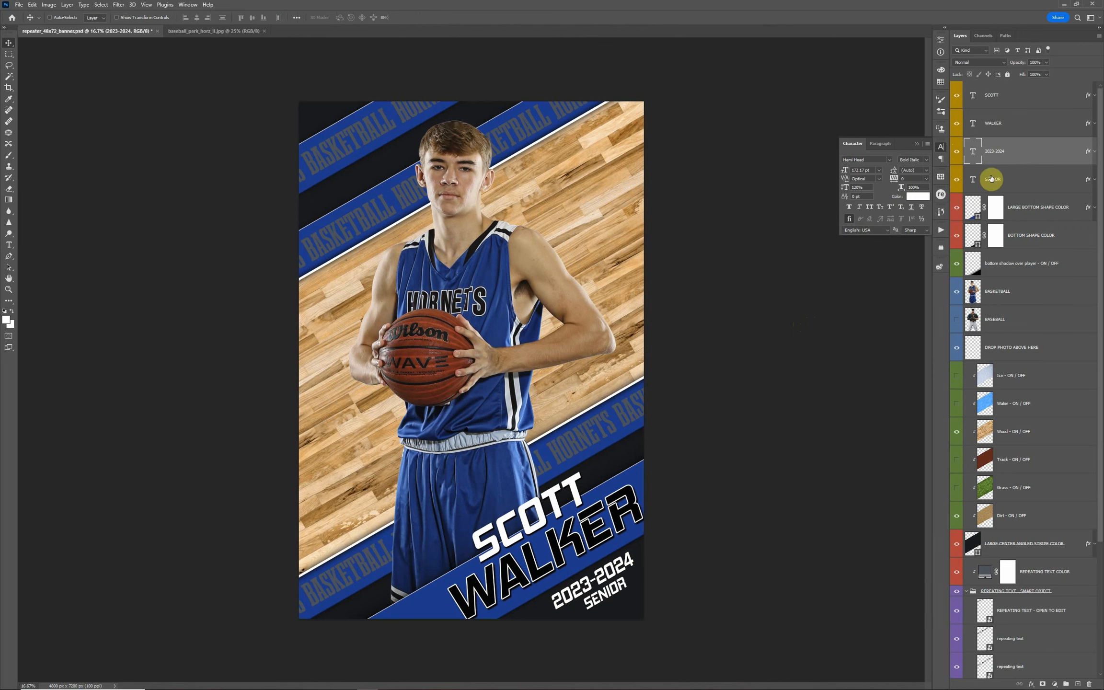
Replace the two large name texts with the player's first name and last name
click(971, 96)
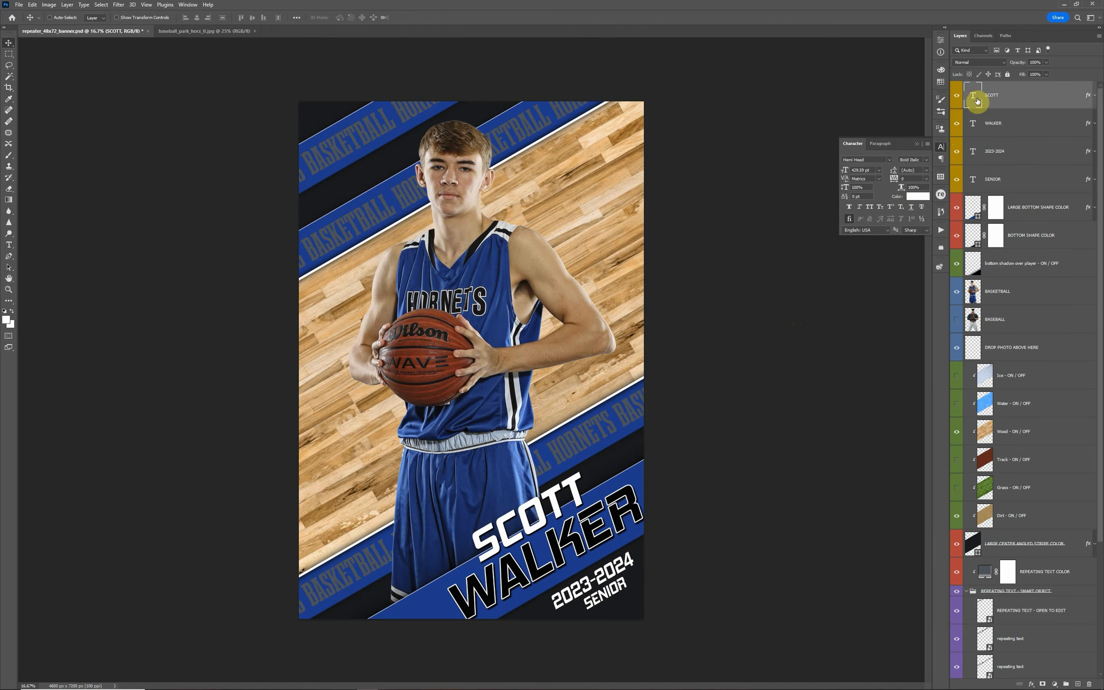
double_click(971, 98)
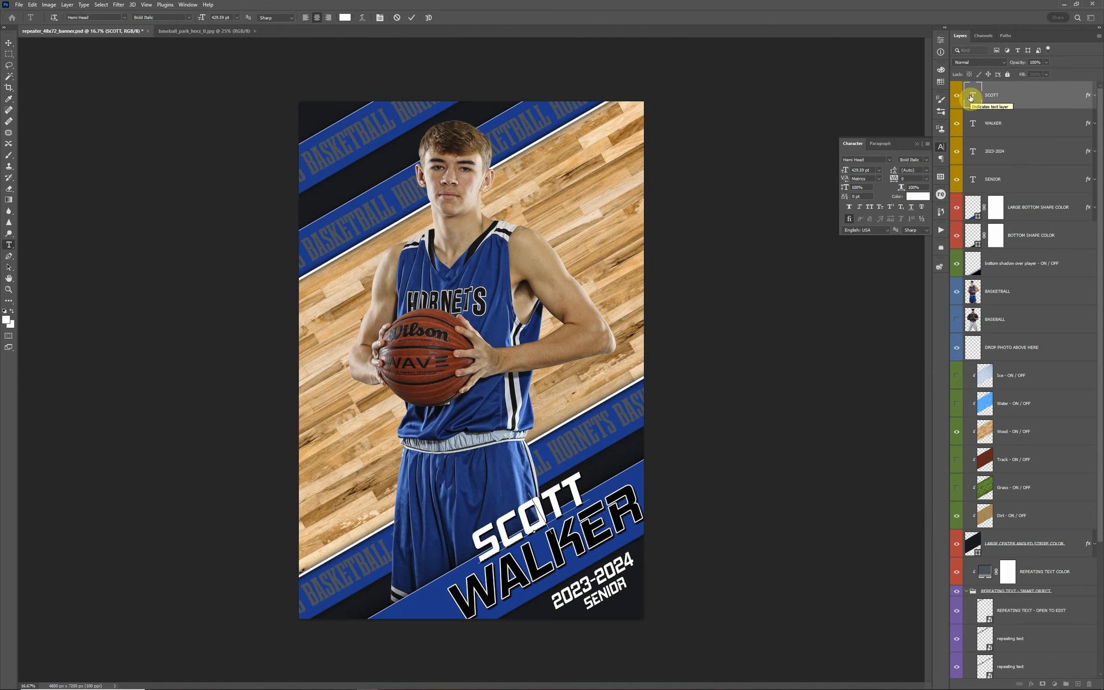
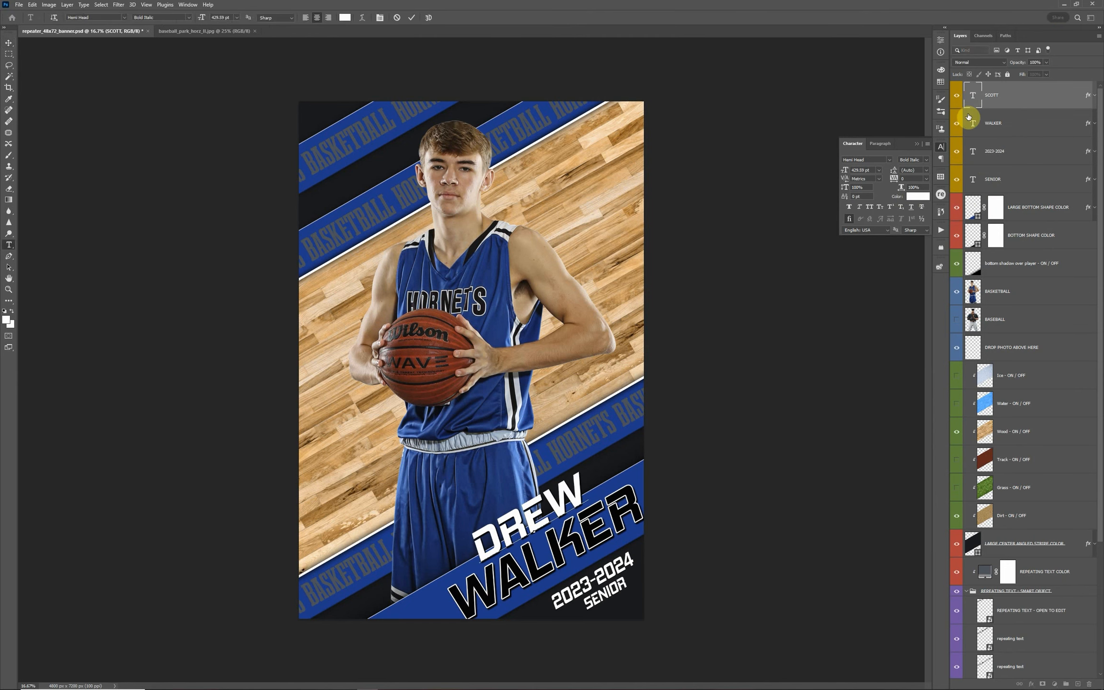
click(971, 125)
double_click(972, 125)
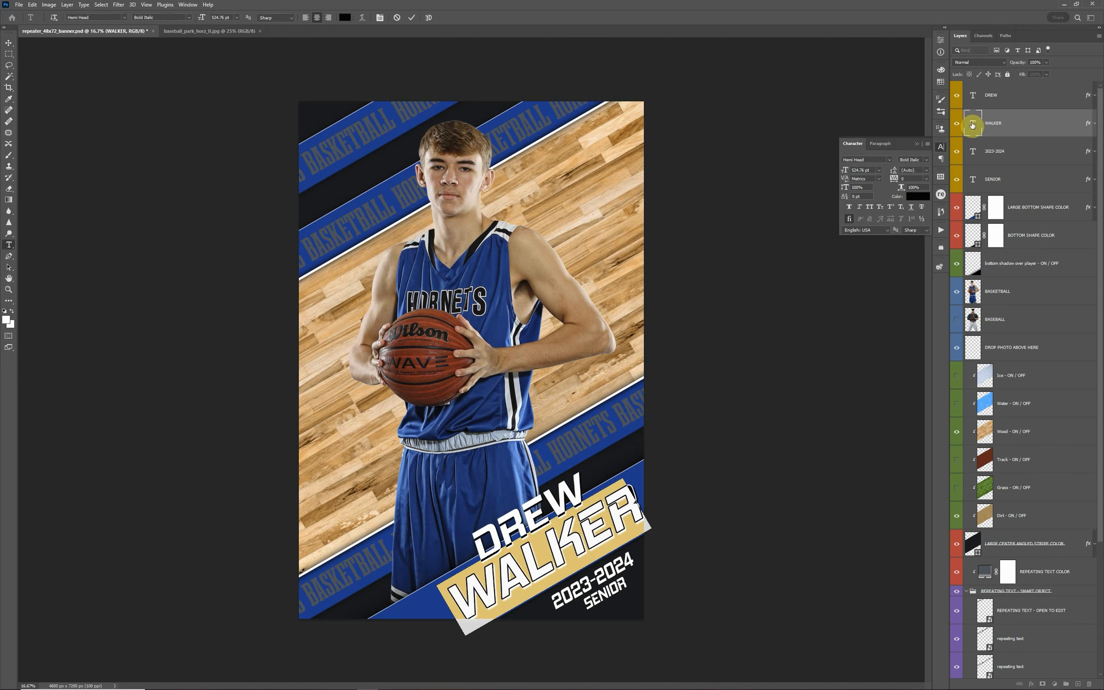
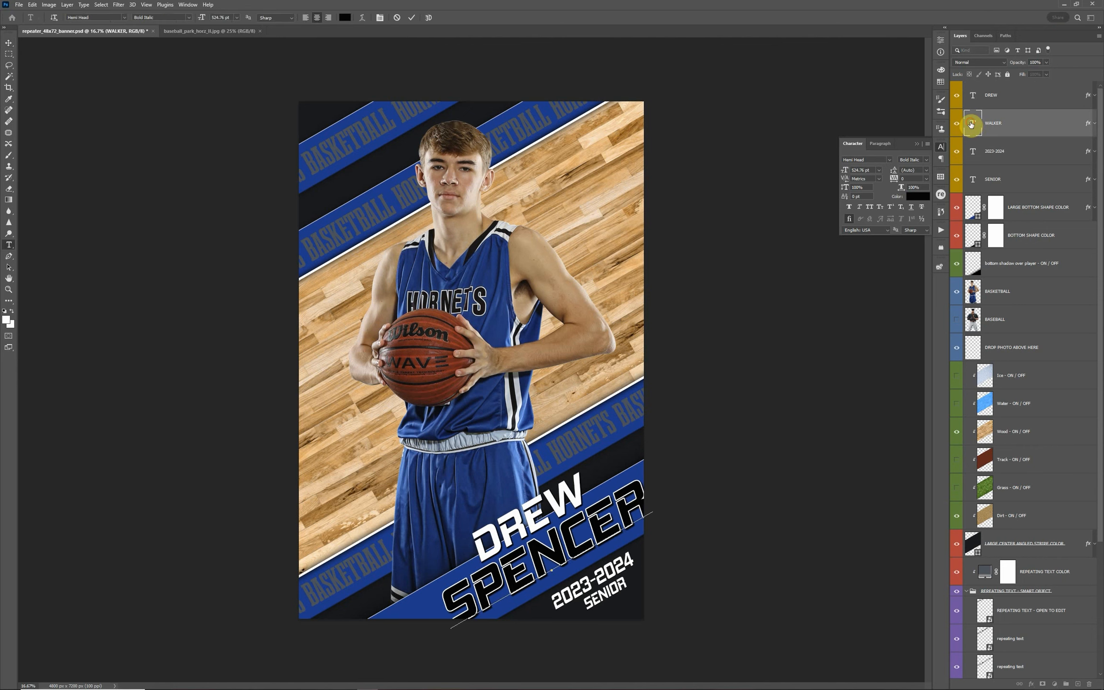
key(ctrl+Return)
click(1004, 160)
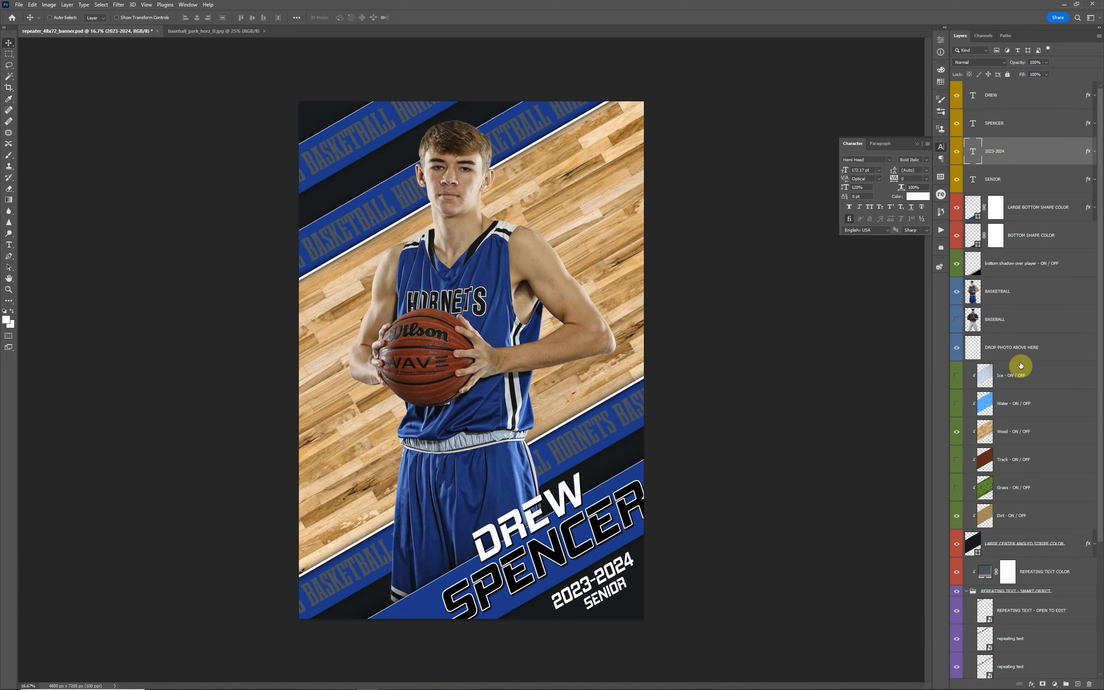
scroll(1035, 453, down, 4)
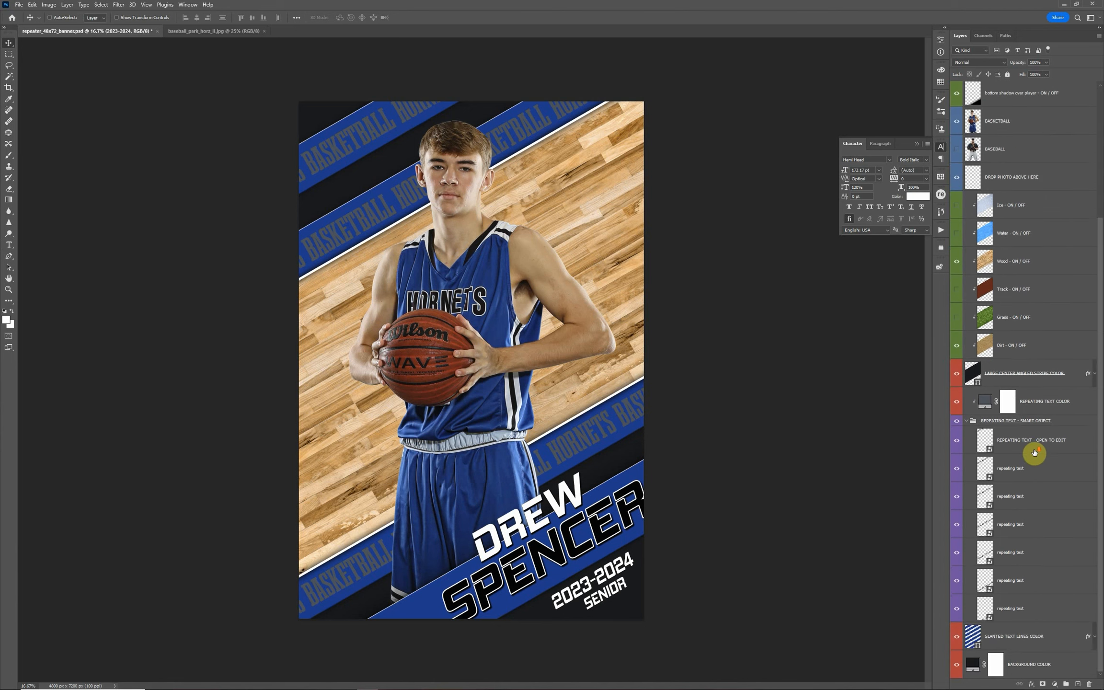
scroll(1034, 452, up, 4)
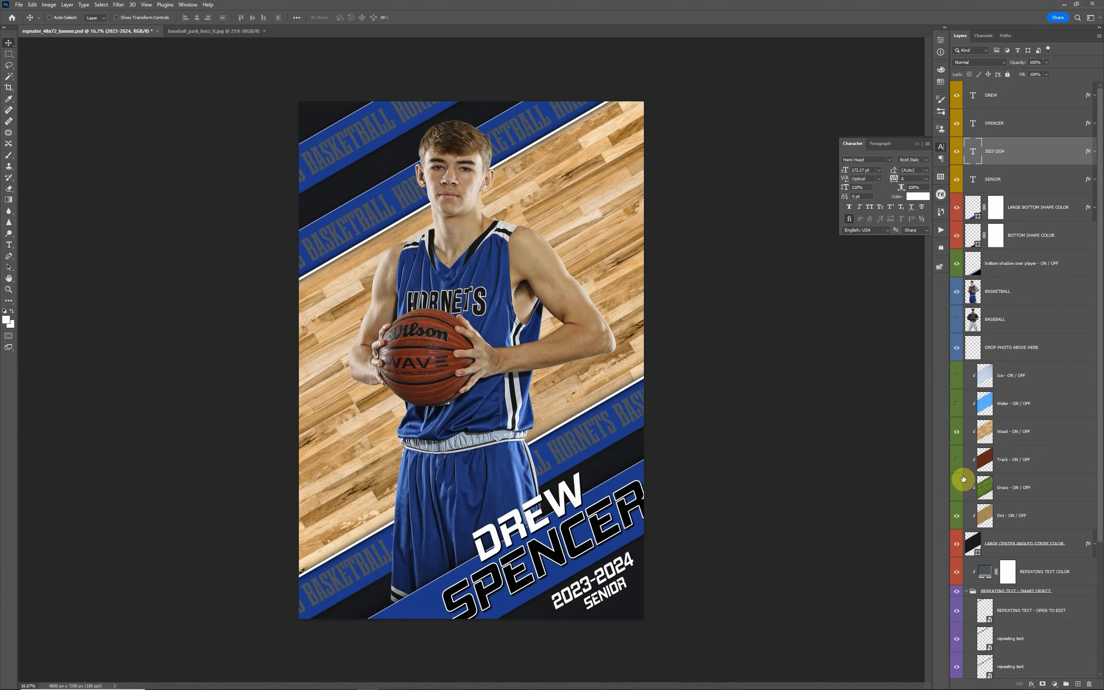
Preview the LARGE CENTER ANGLED STRIPE COLOR layer in white (#ffffff) with the Wood and Dirt textures hidden, cancel the color and show Wood again
click(958, 434)
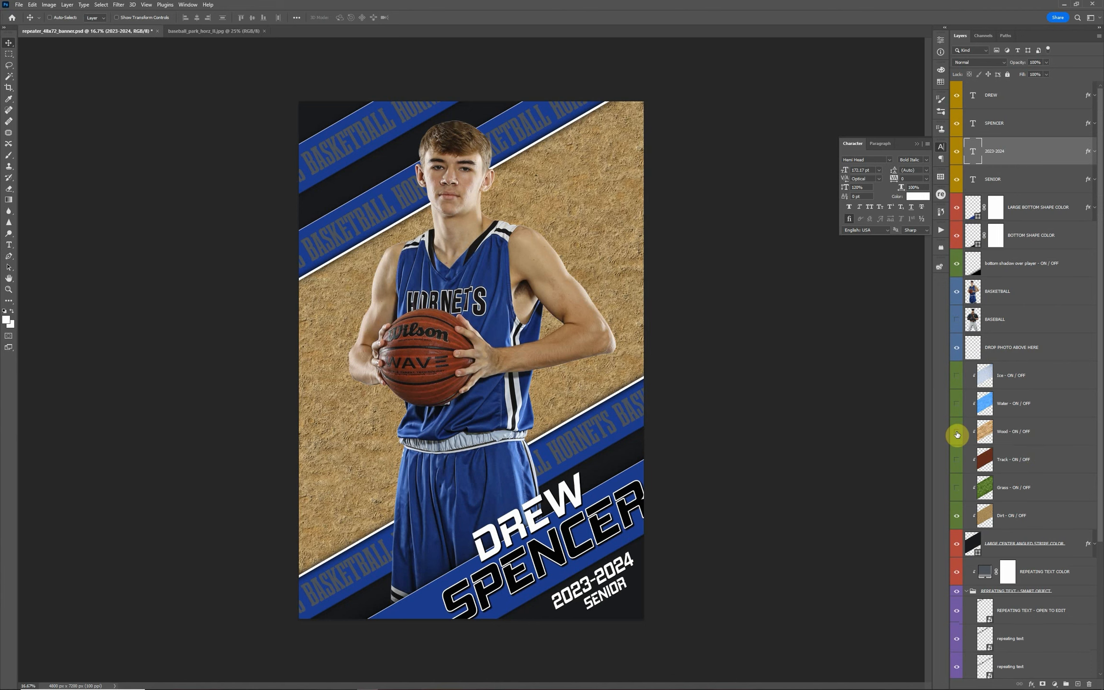
click(957, 515)
double_click(977, 554)
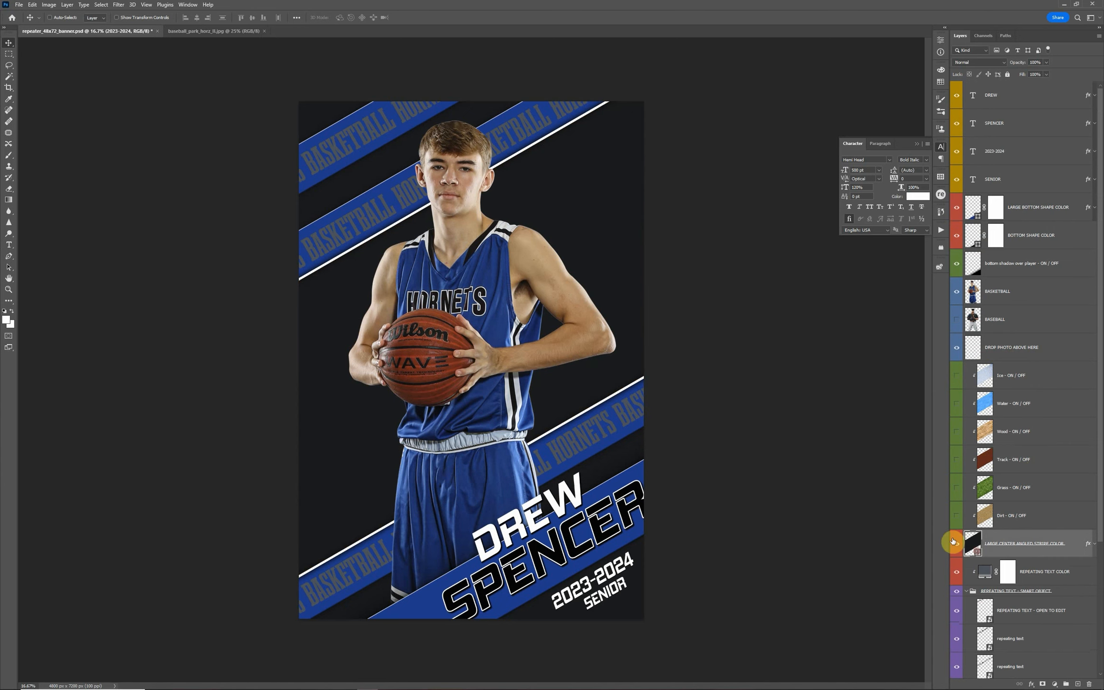
drag(738, 445, 606, 333)
text(ffffff)
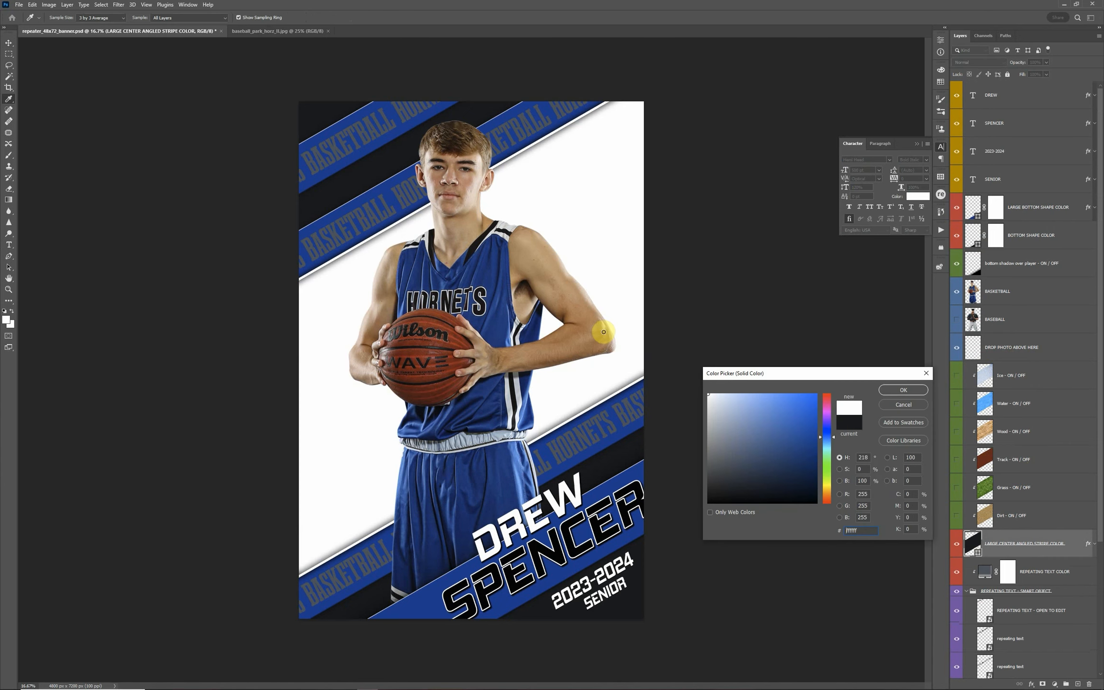
click(903, 405)
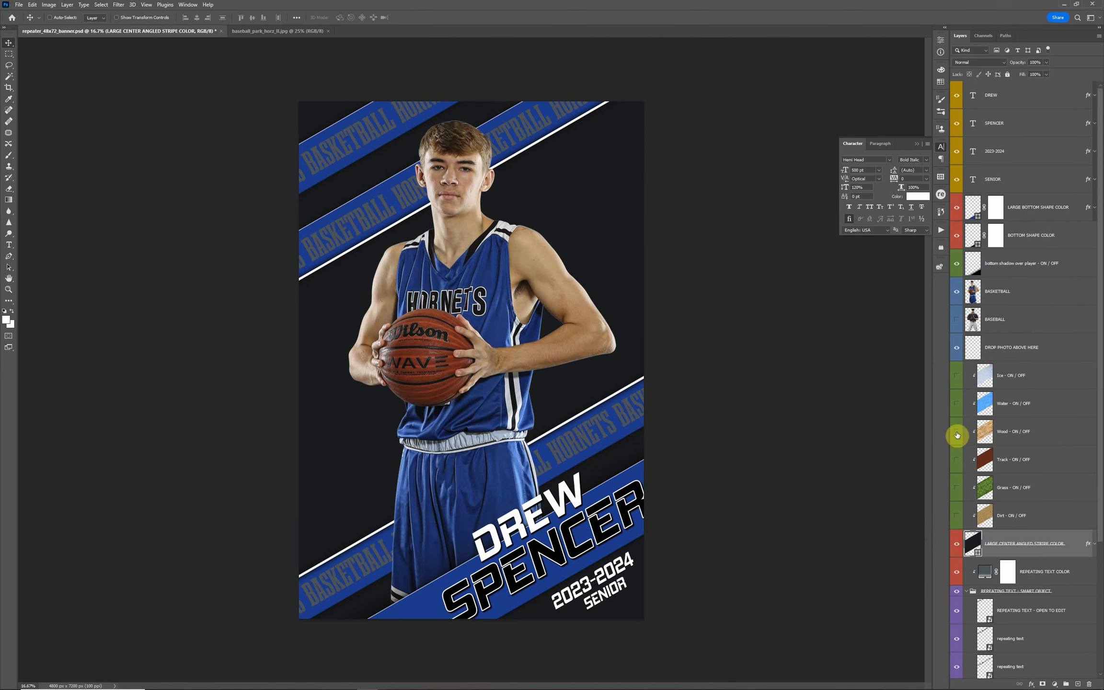
click(957, 431)
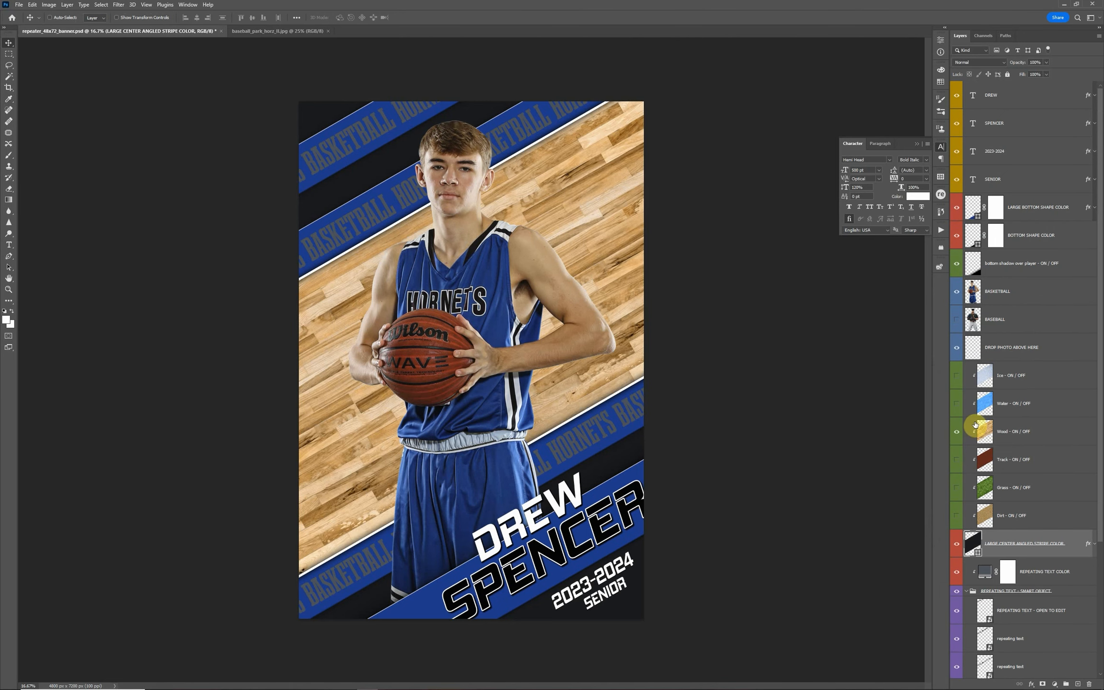
Try white as the BACKGROUND COLOR layer's fill and undo the change
scroll(997, 441, down, 5)
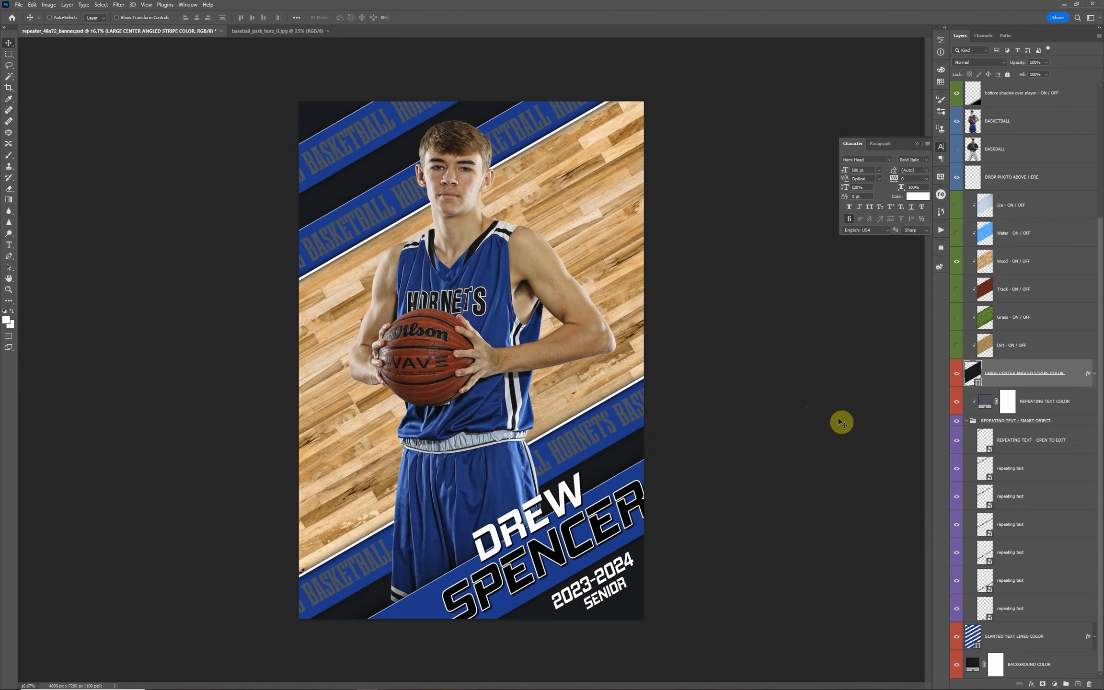
click(970, 667)
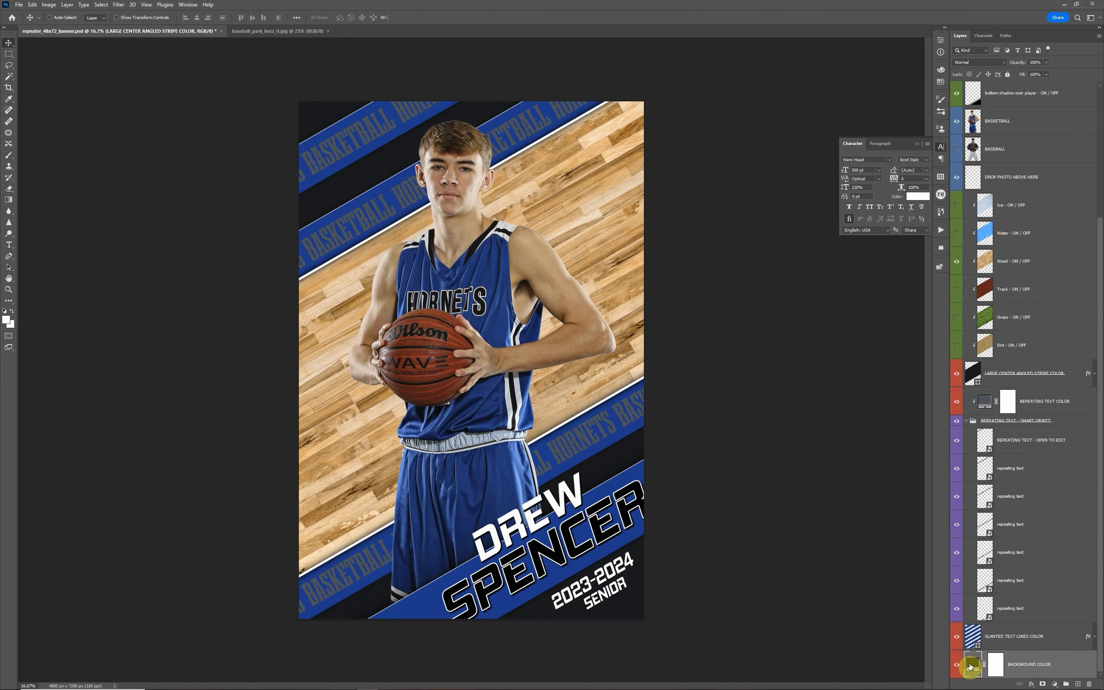
double_click(970, 667)
drag(773, 466, 673, 368)
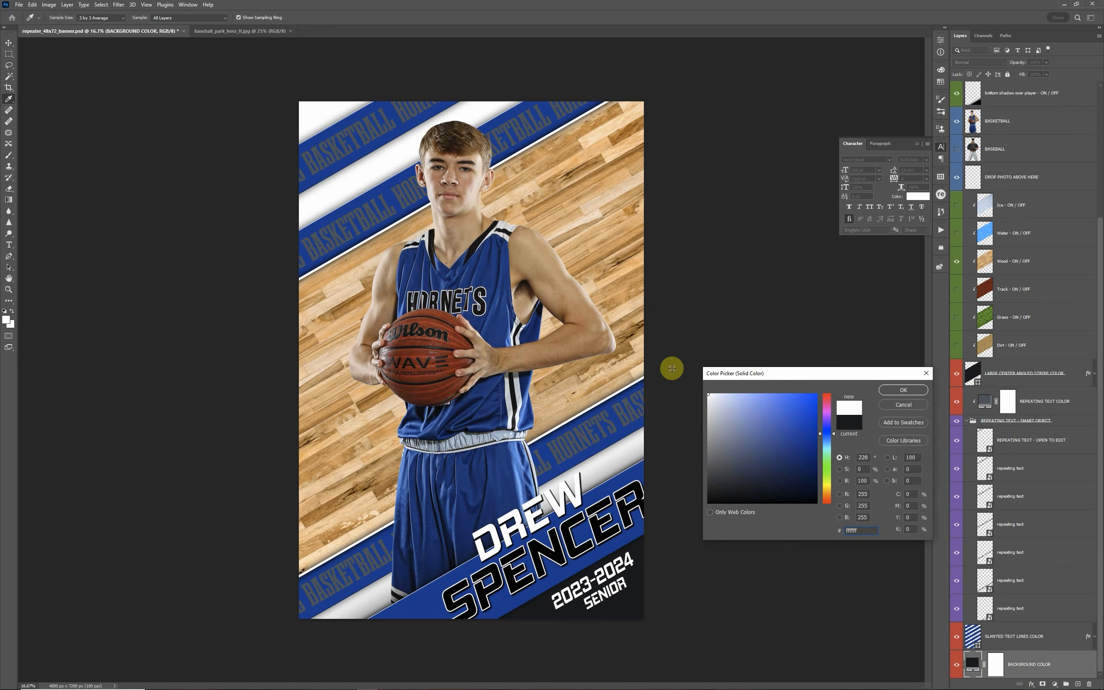
click(901, 389)
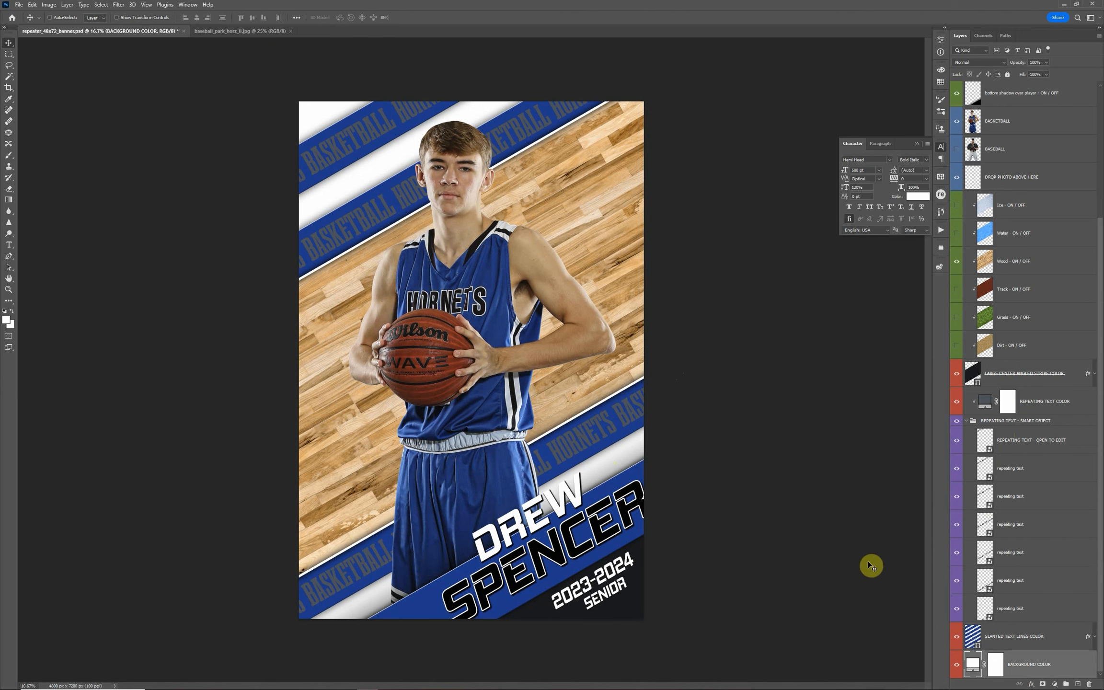
key(ctrl+z)
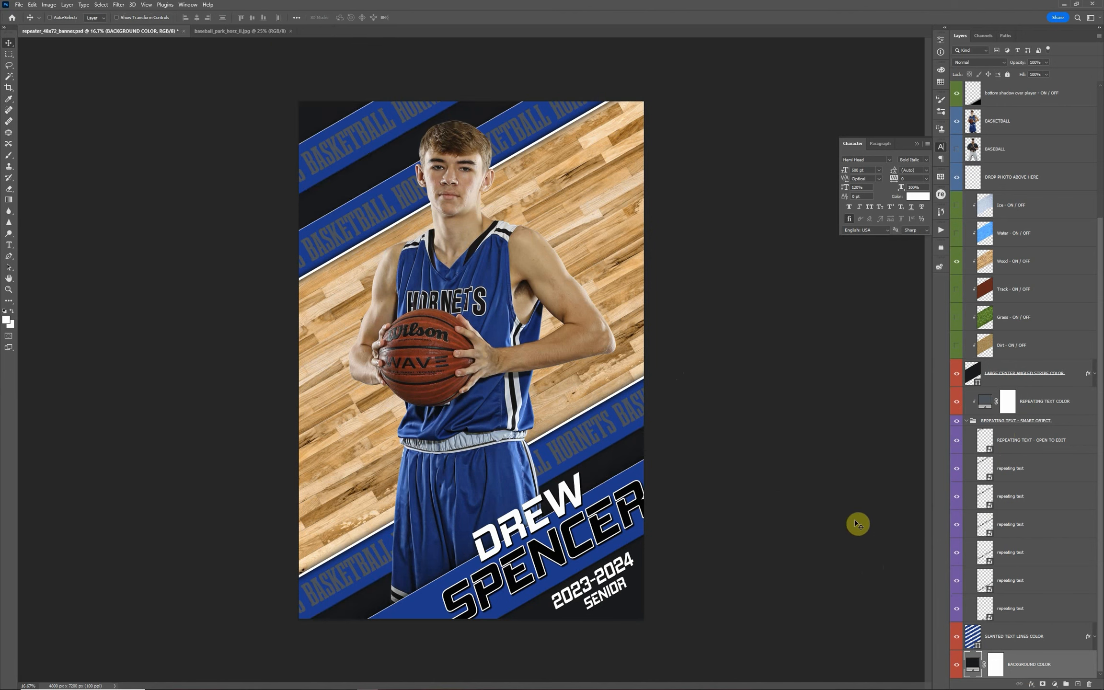